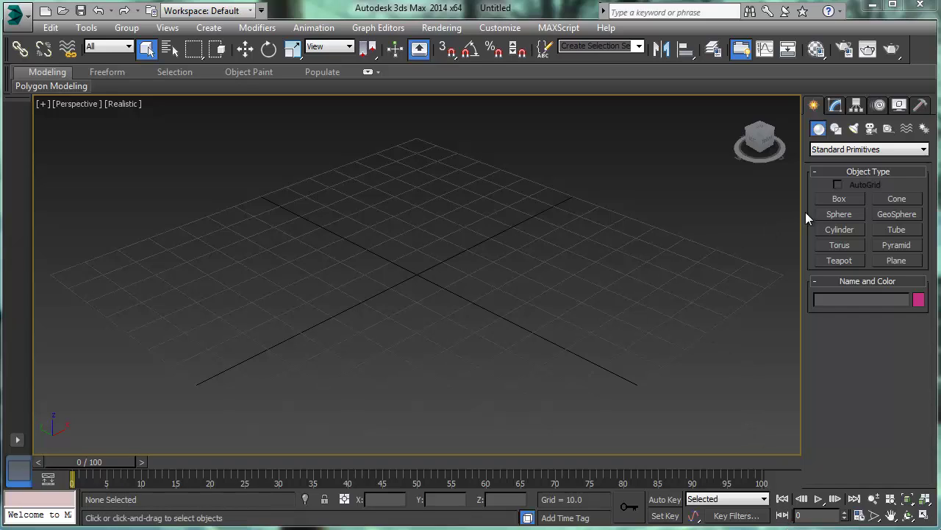
Create a sphere at the centre of the grid
click(840, 214)
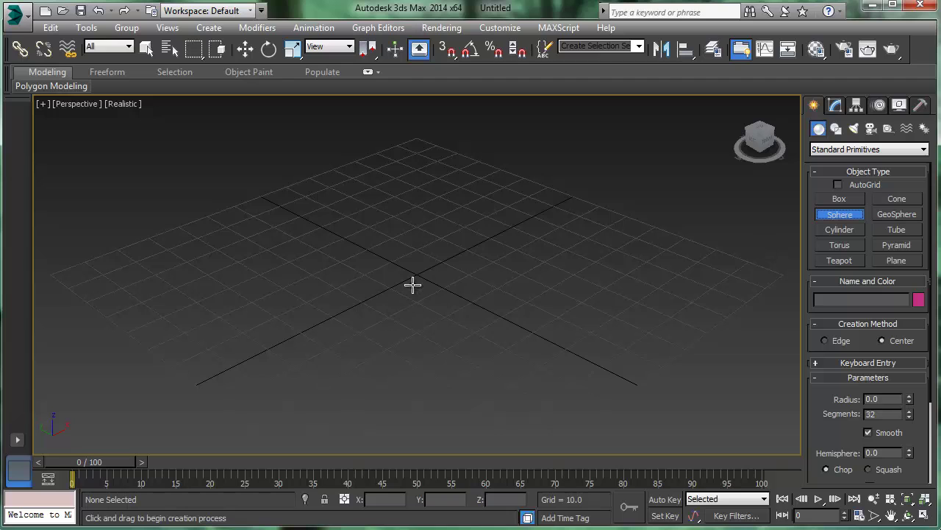
drag(412, 284, 434, 213)
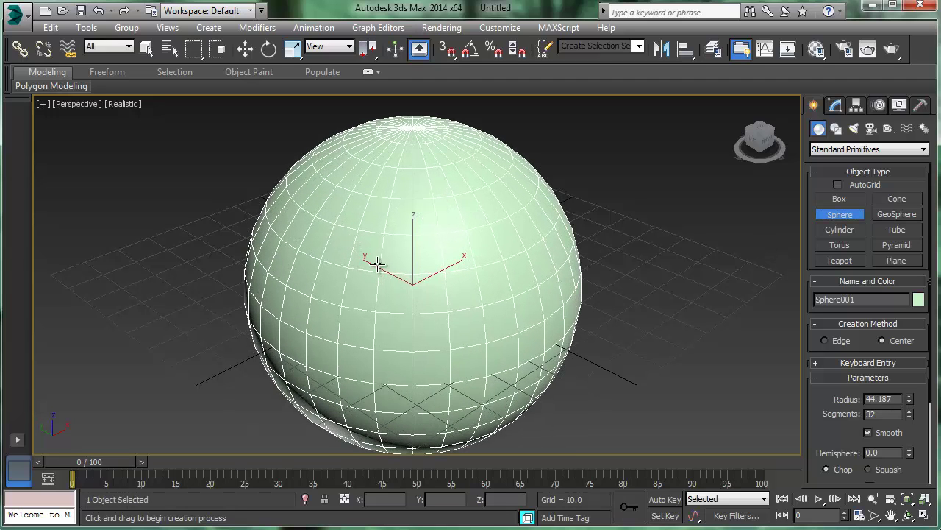
right_click(409, 262)
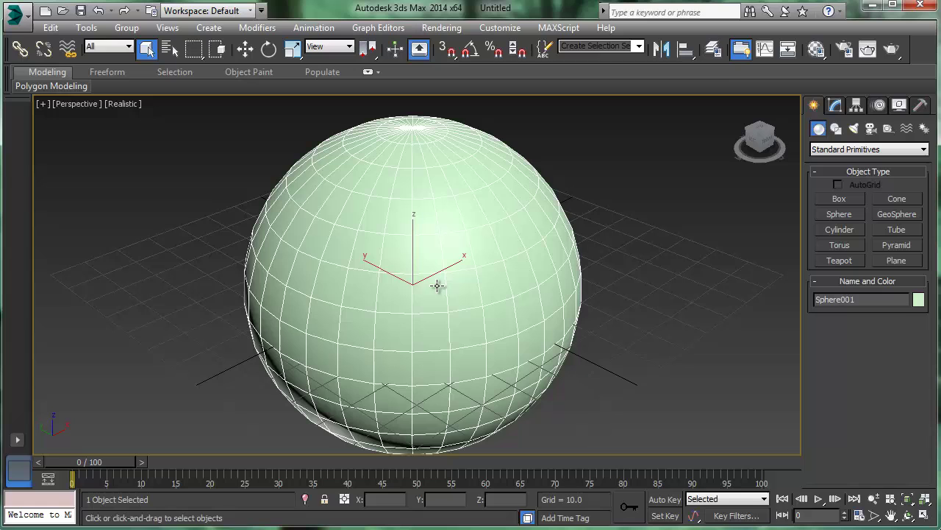
Open the Material Editor and reposition and shorten it to fit the screen
click(816, 48)
drag(190, 51, 367, 16)
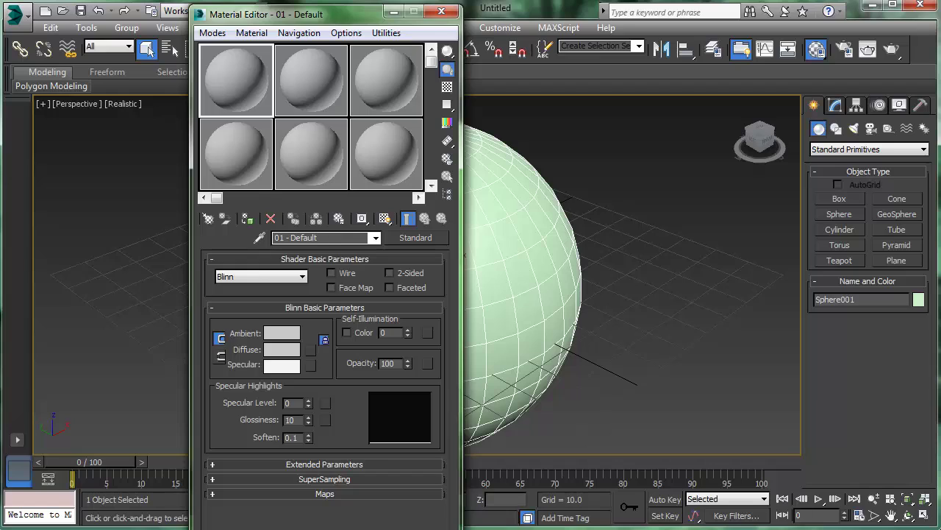
drag(391, 528, 390, 512)
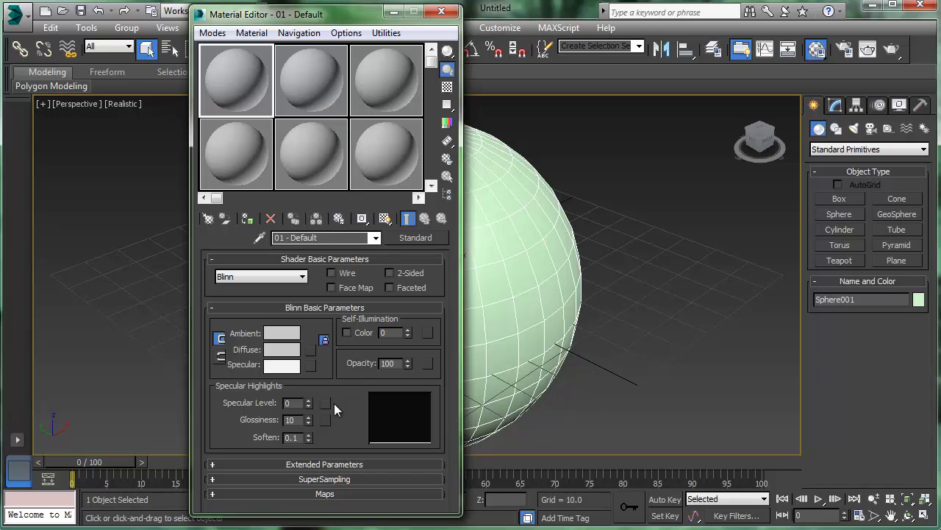
Load Mask.png as a Bitmap opacity map on the 01 - Default material
click(322, 493)
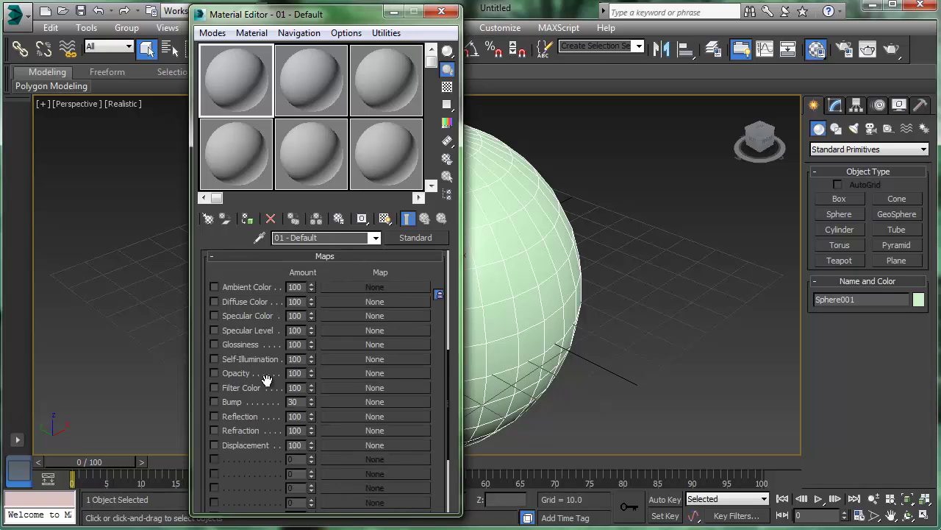
click(368, 373)
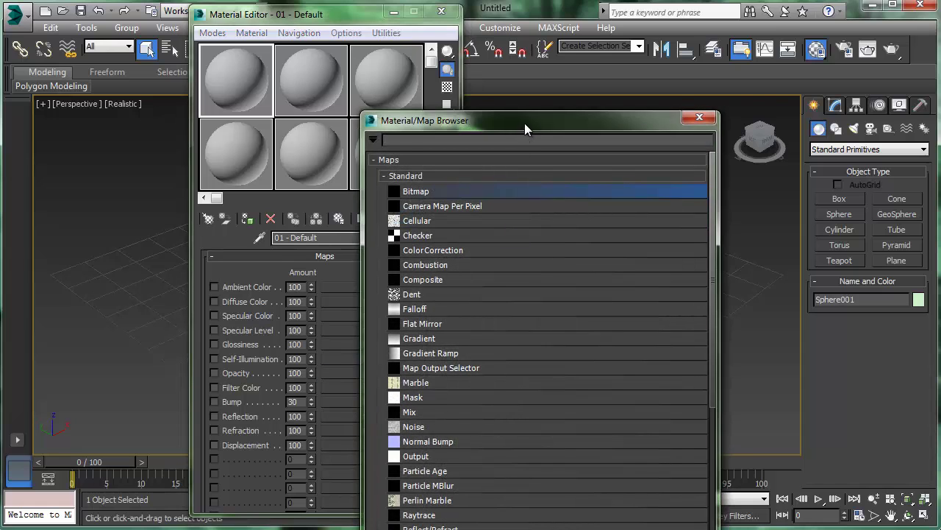
drag(526, 128, 584, 31)
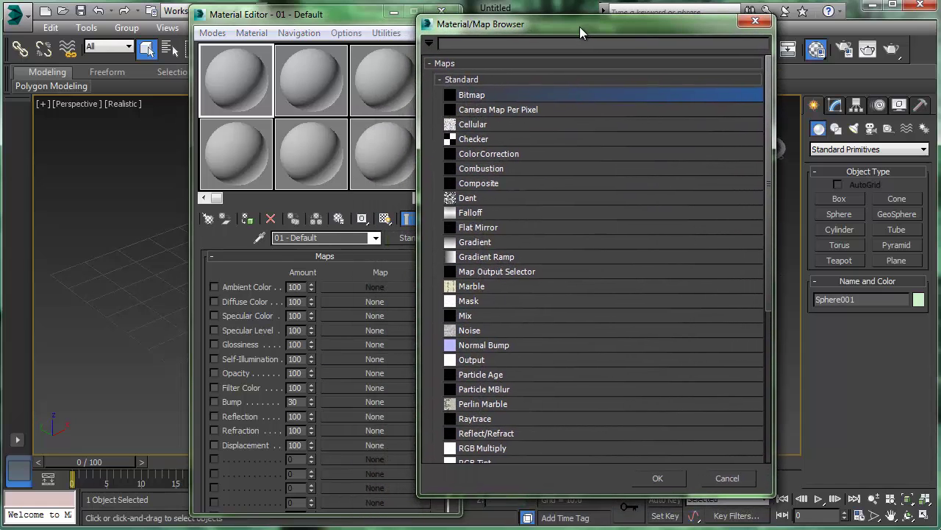
double_click(484, 96)
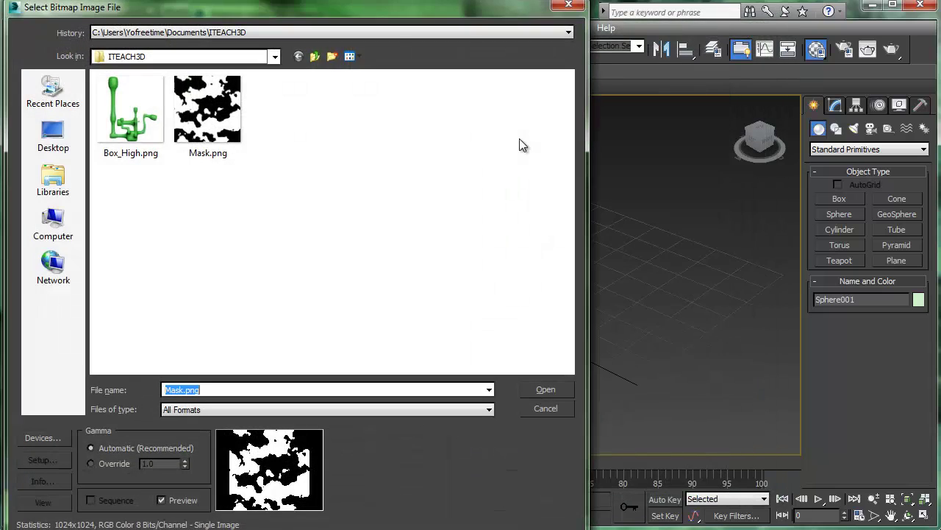
drag(257, 8, 430, 18)
click(372, 140)
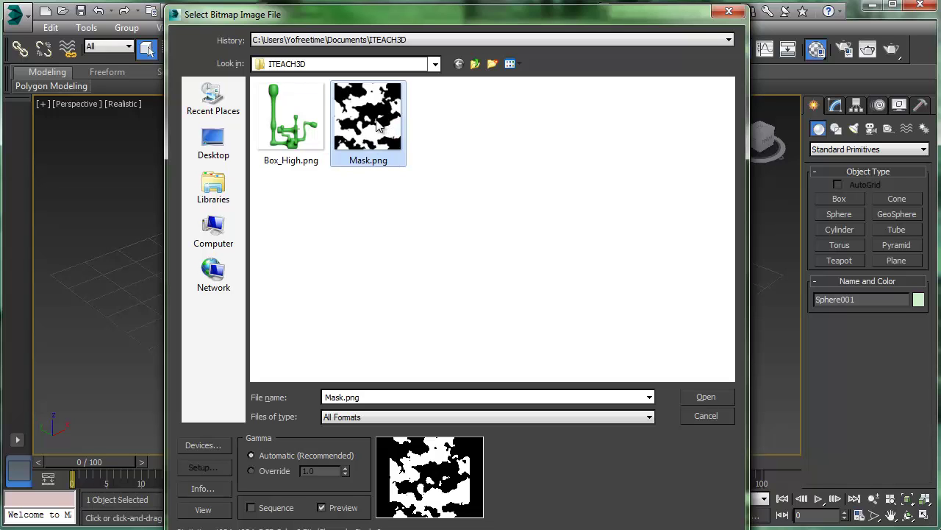
double_click(381, 130)
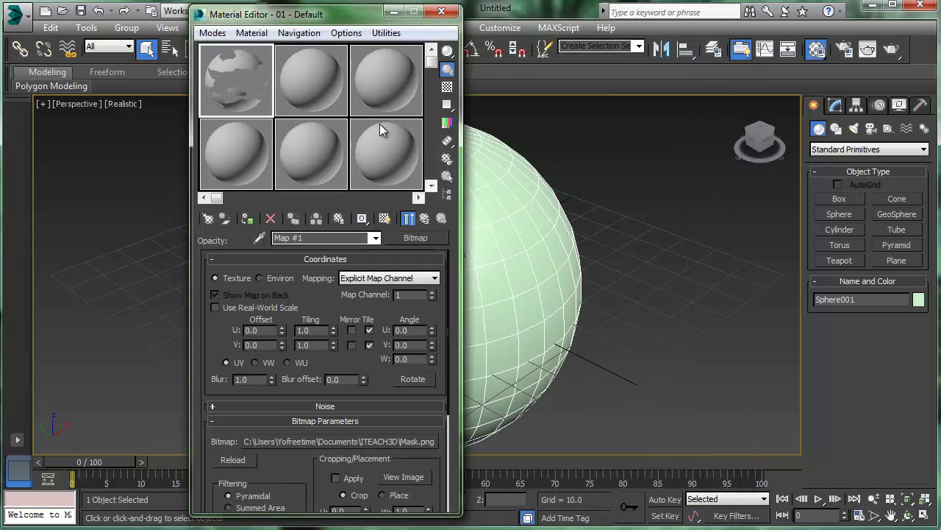
Turn on the checkered sample background and open an enlarged preview of 01 - Default
click(447, 88)
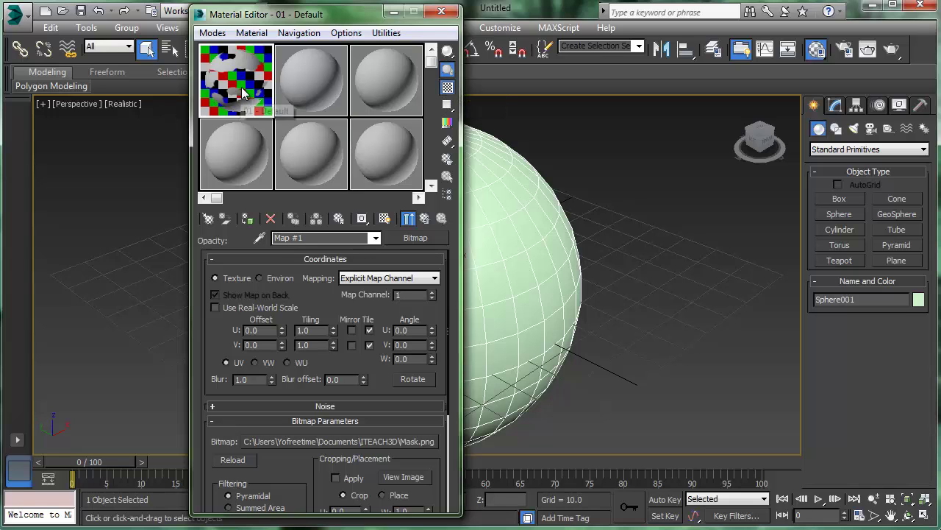
double_click(241, 87)
drag(592, 128, 789, 56)
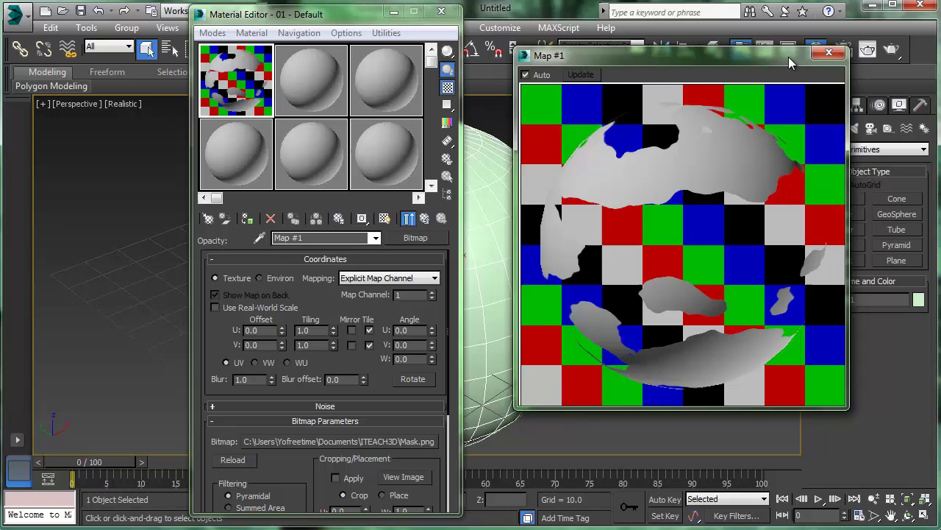
Rotate the preview sphere to inspect the Mask.png cut-outs, then return to the map list
right_click(652, 192)
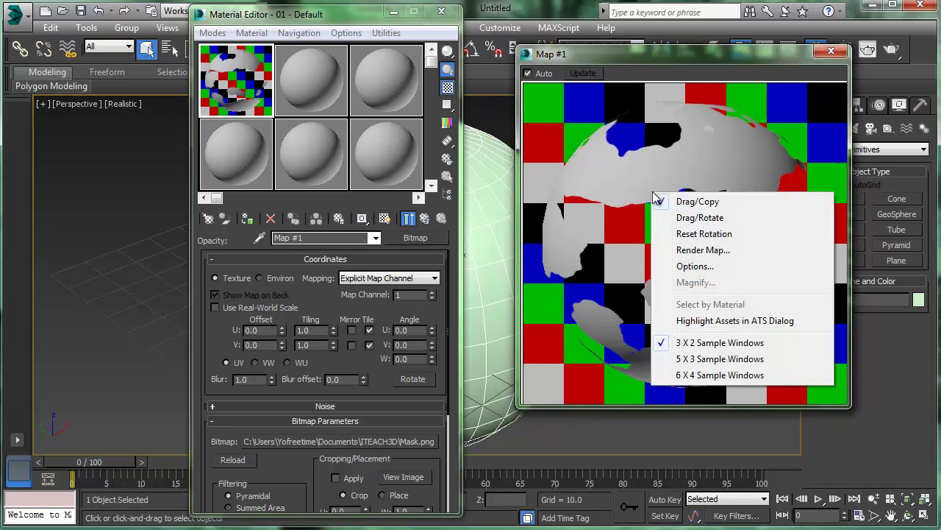
click(710, 224)
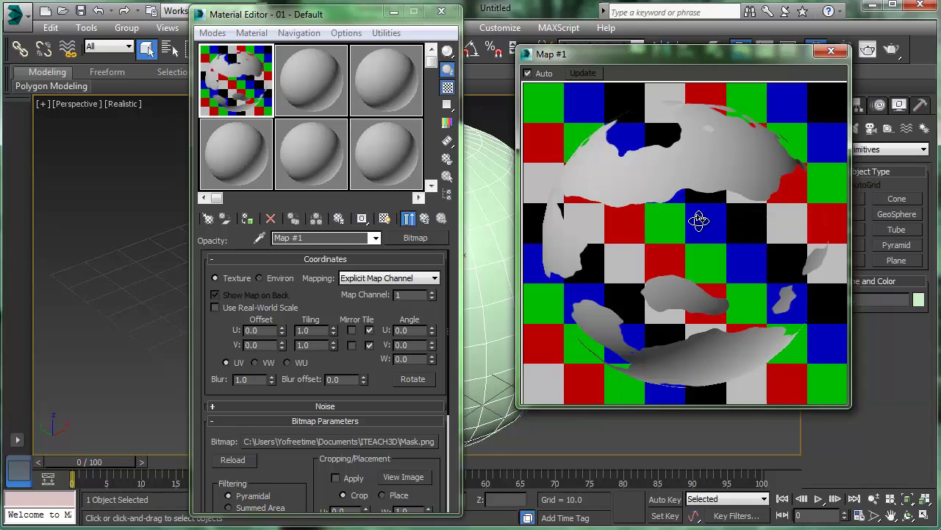
drag(699, 216, 683, 235)
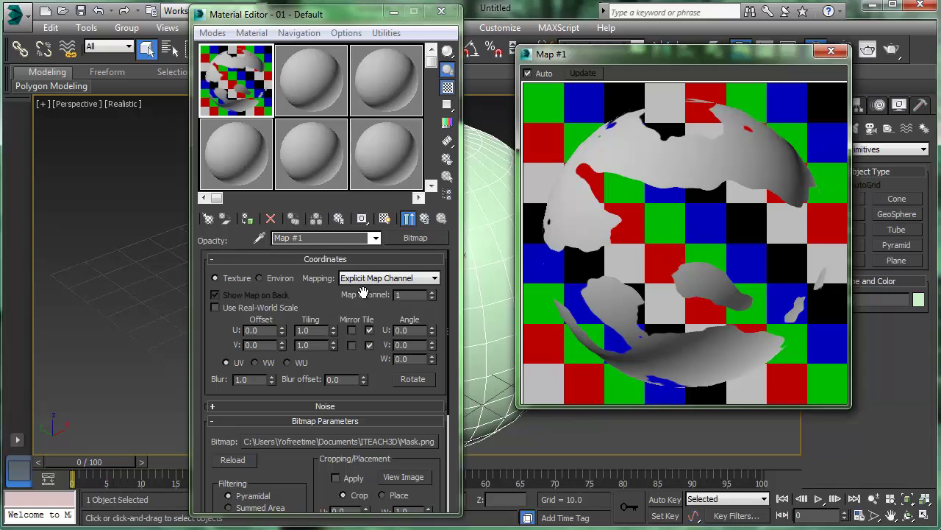
click(424, 221)
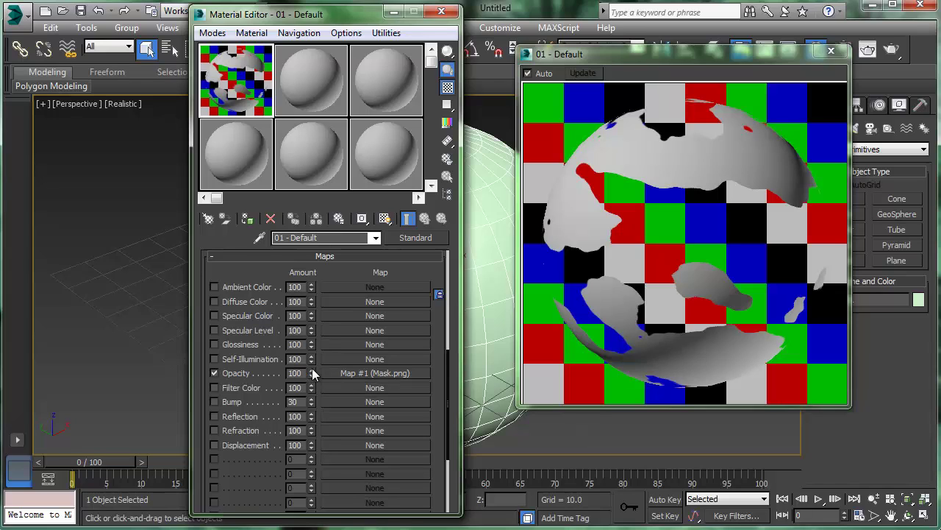
Change the 02 - Default material in the second slot to a Blend material type
click(832, 53)
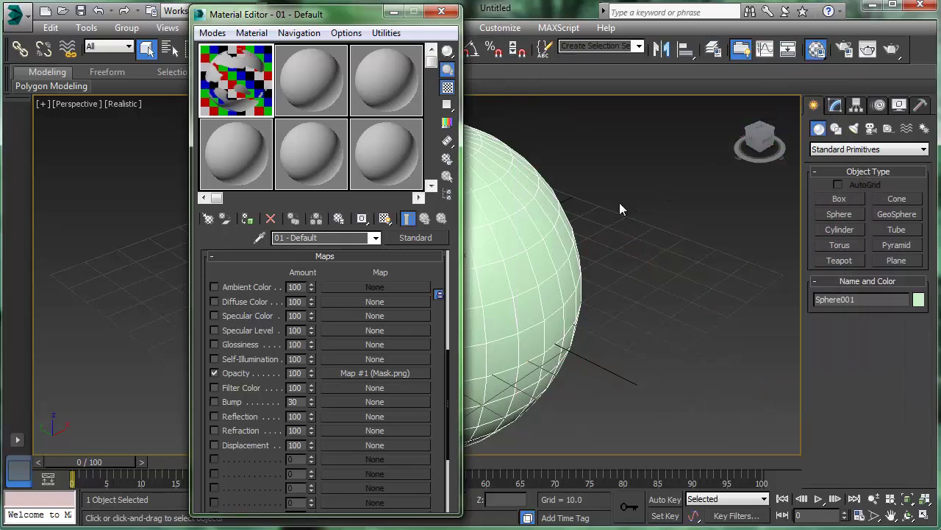
click(297, 81)
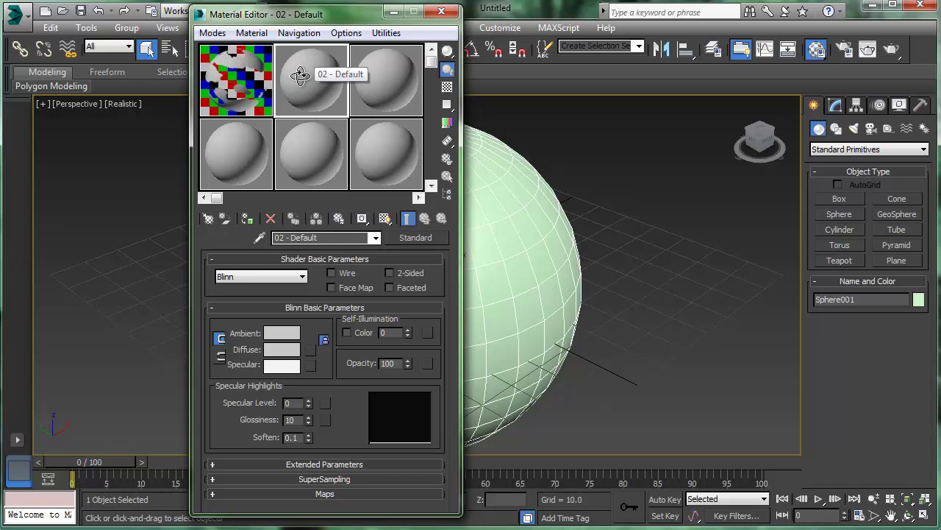
click(417, 238)
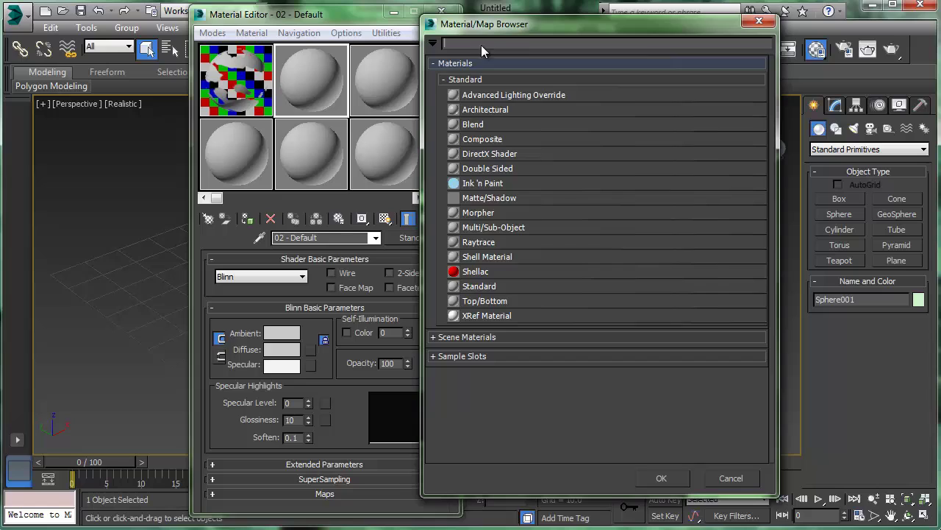
drag(539, 21, 569, 23)
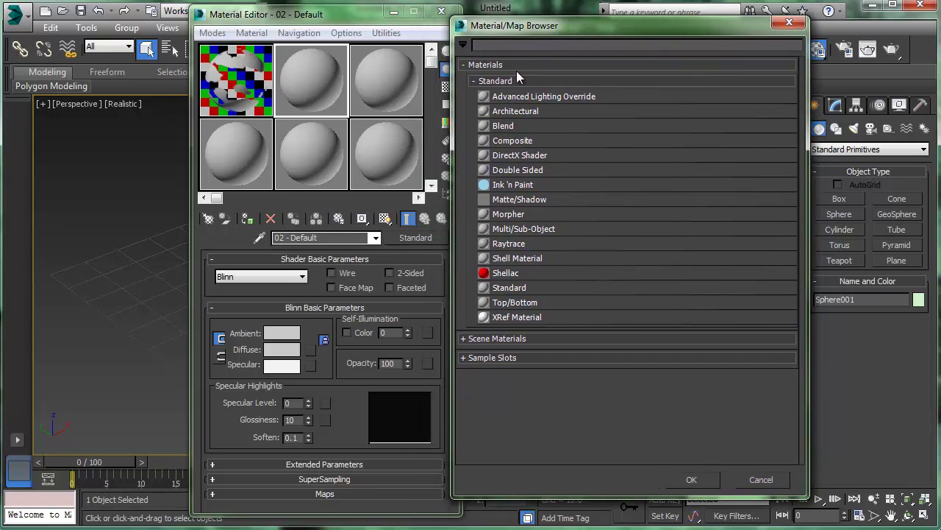
double_click(517, 125)
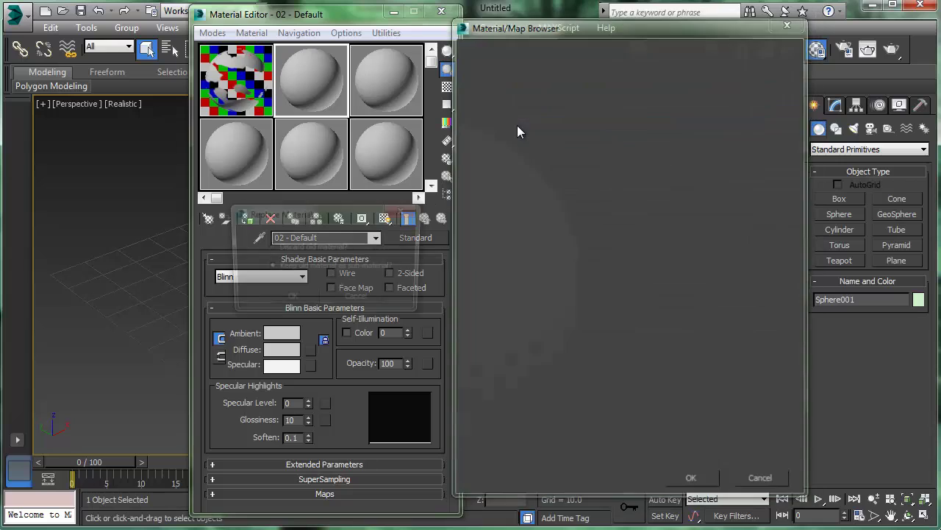
drag(342, 218, 630, 135)
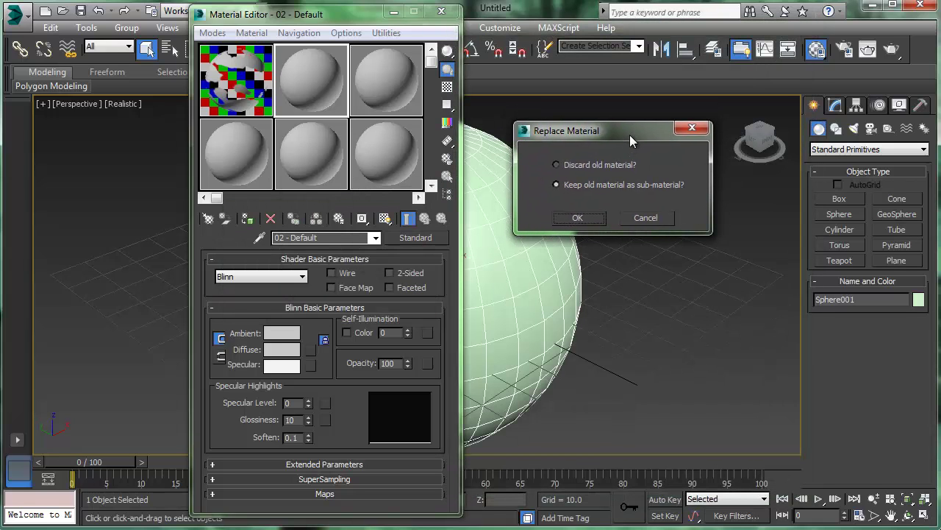
Keep 02 - Default as Material 1 and colour its diffuse pink (RGB 225, 17, 120)
click(591, 220)
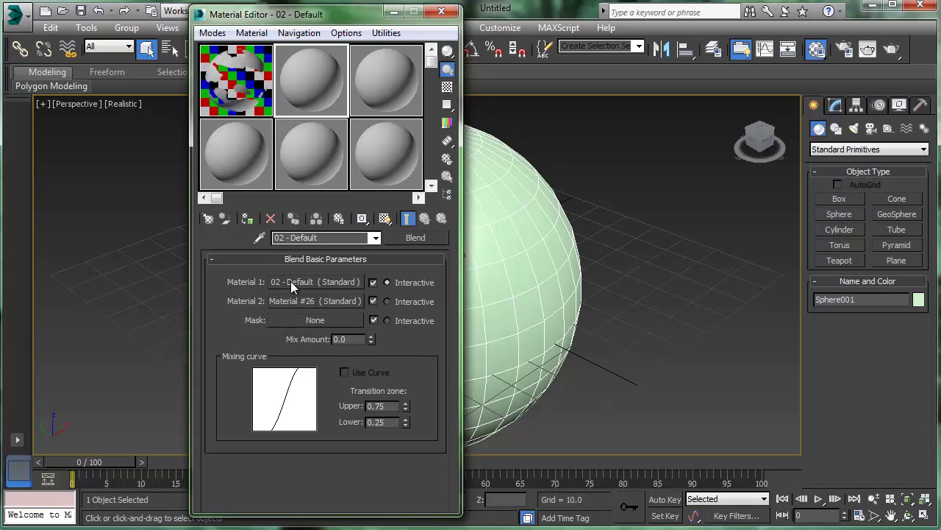
click(309, 280)
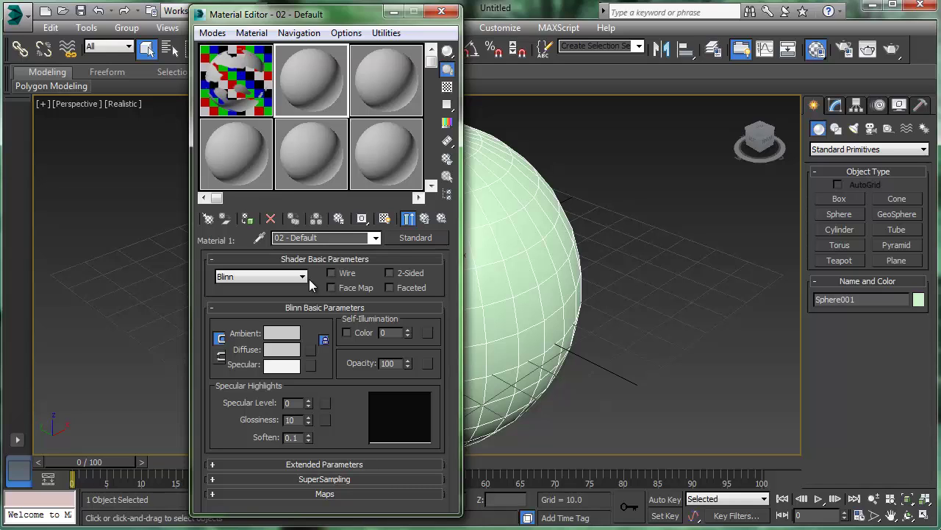
click(290, 351)
drag(200, 121, 224, 77)
drag(267, 130, 271, 75)
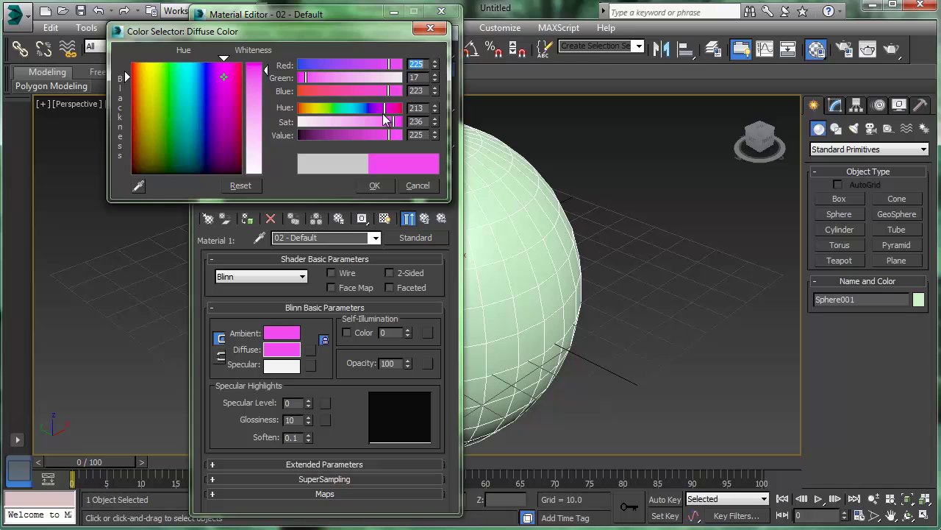
drag(384, 115, 395, 108)
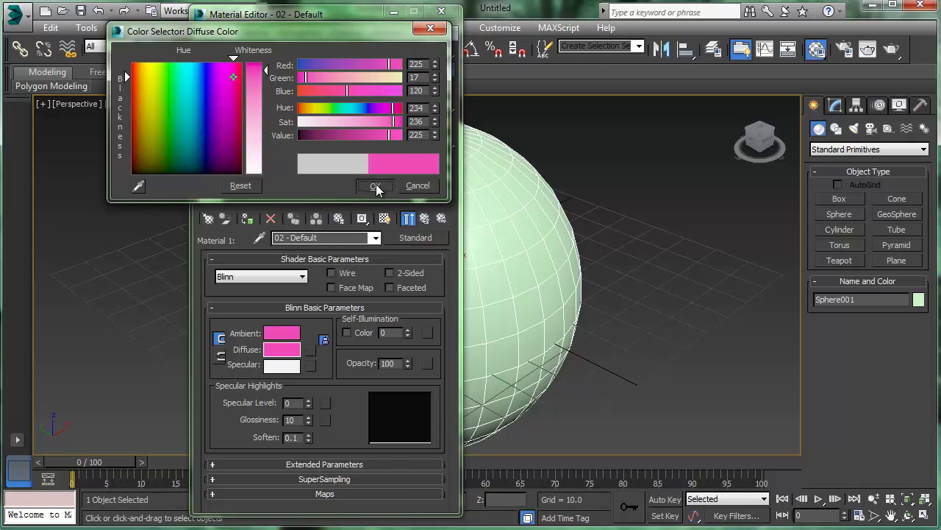
click(374, 185)
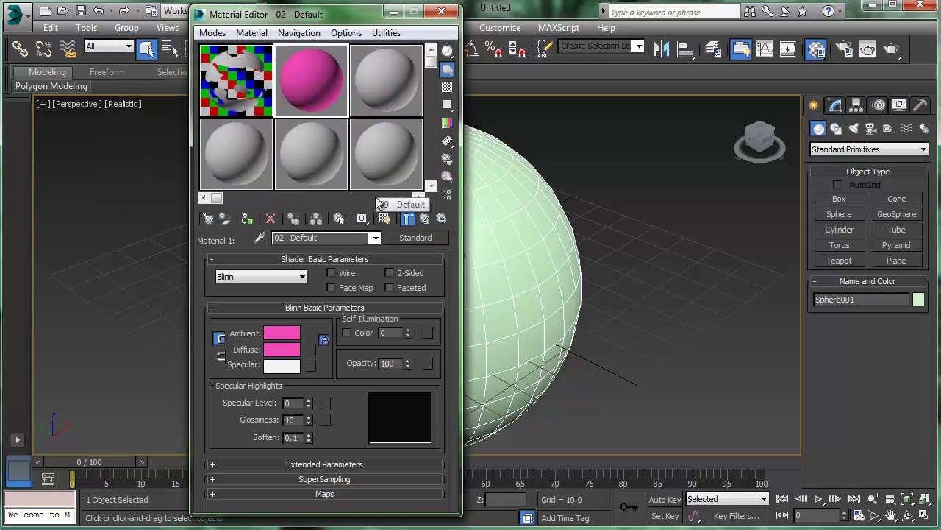
Set Material #26's diffuse to dark green (RGB 13, 99, 1) and return to the Blend
click(441, 220)
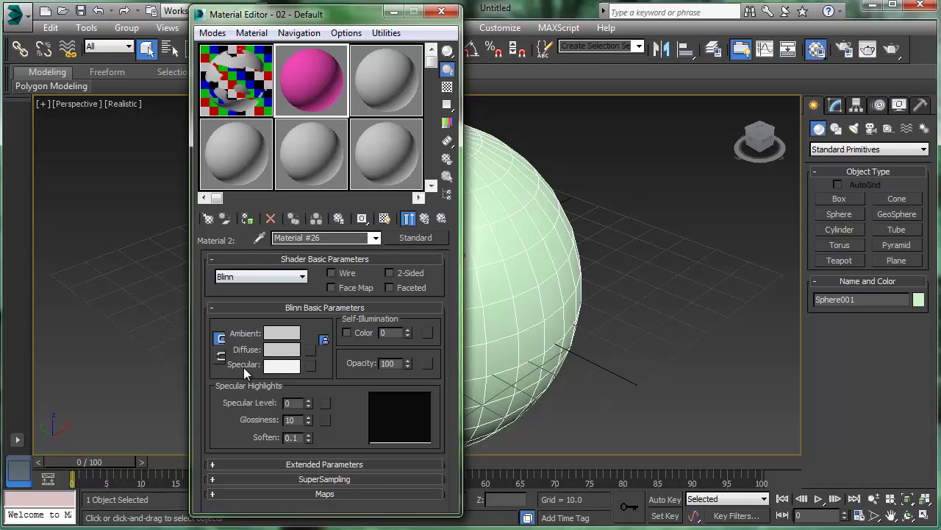
click(280, 350)
drag(287, 31, 310, 39)
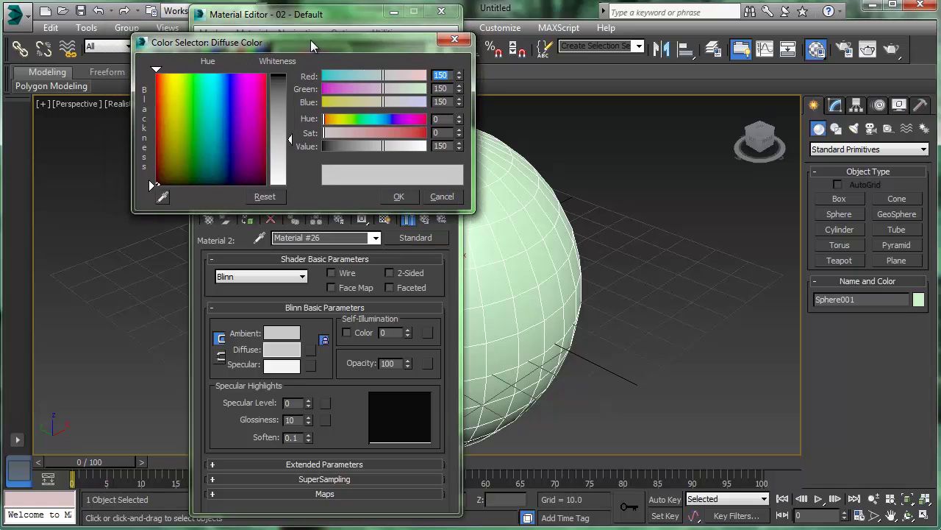
drag(207, 125, 191, 97)
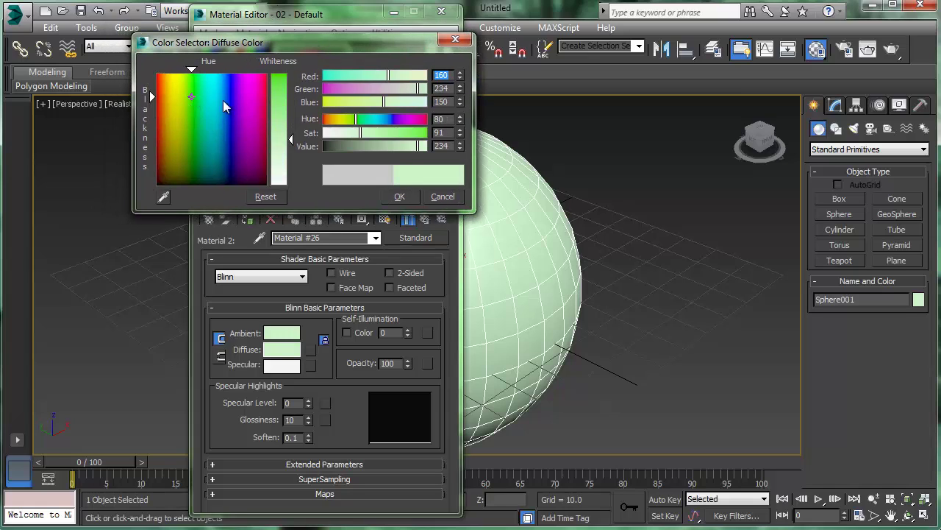
click(275, 81)
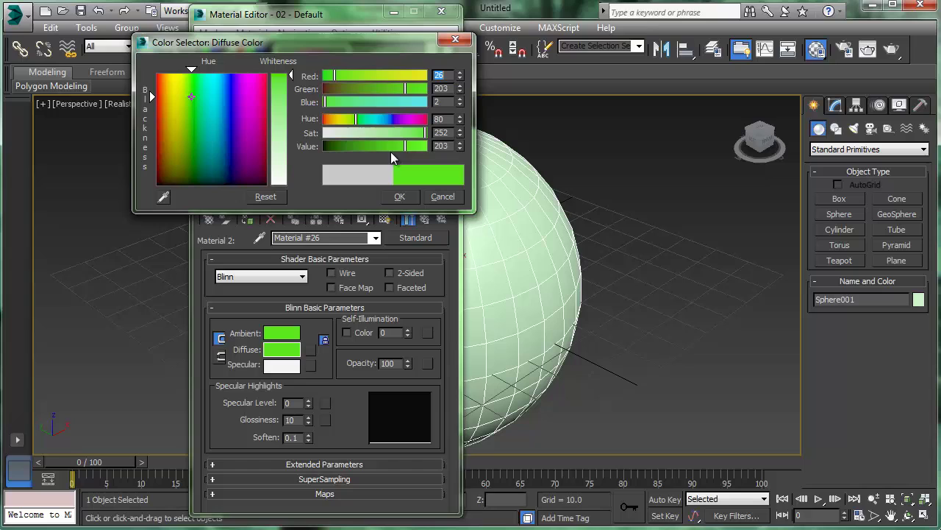
drag(390, 152, 363, 150)
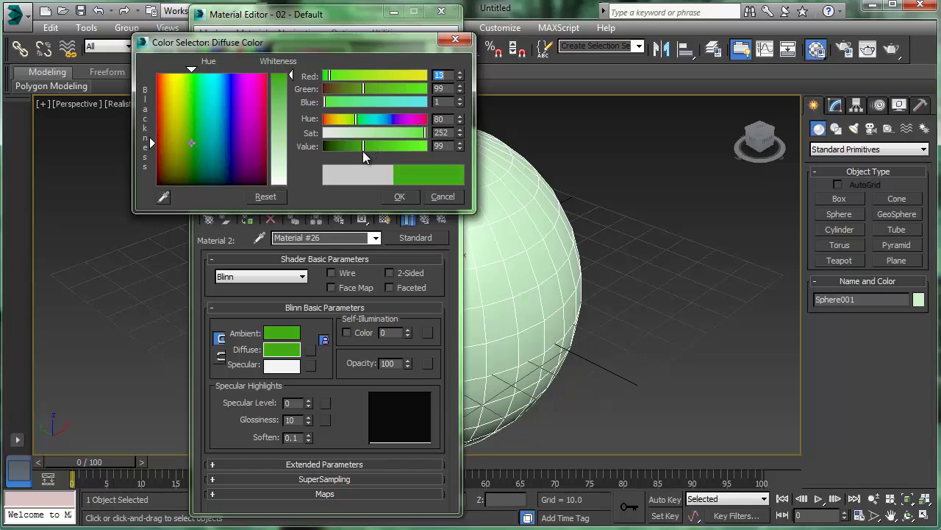
click(411, 200)
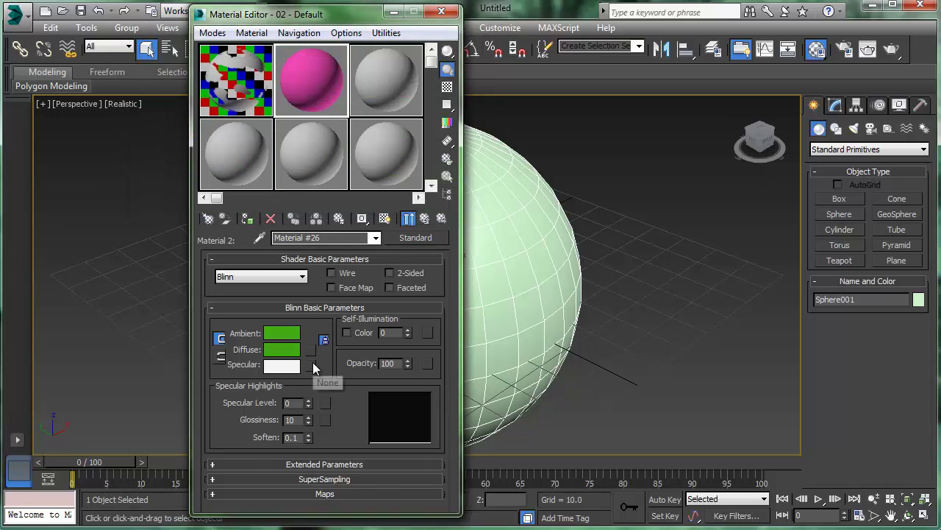
click(424, 219)
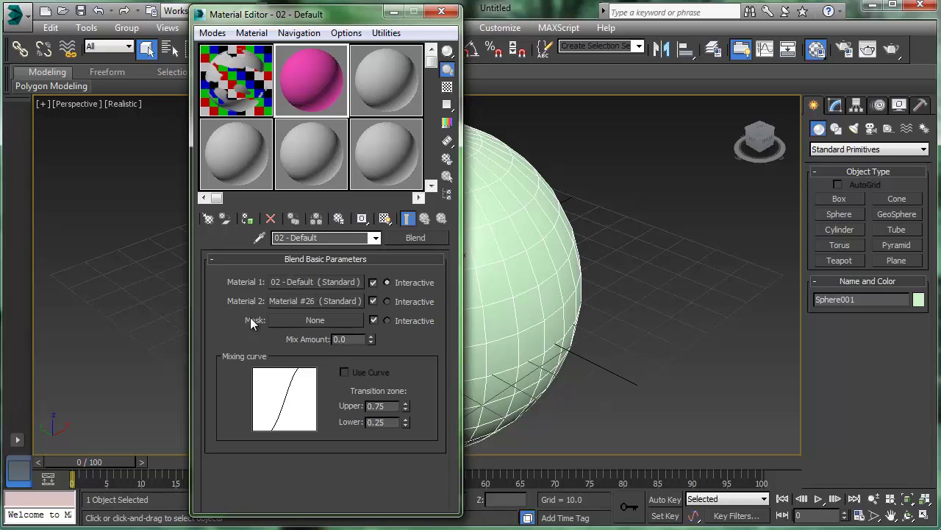
Assign Mask.png as a Bitmap in the Blend's Mask slot
click(314, 321)
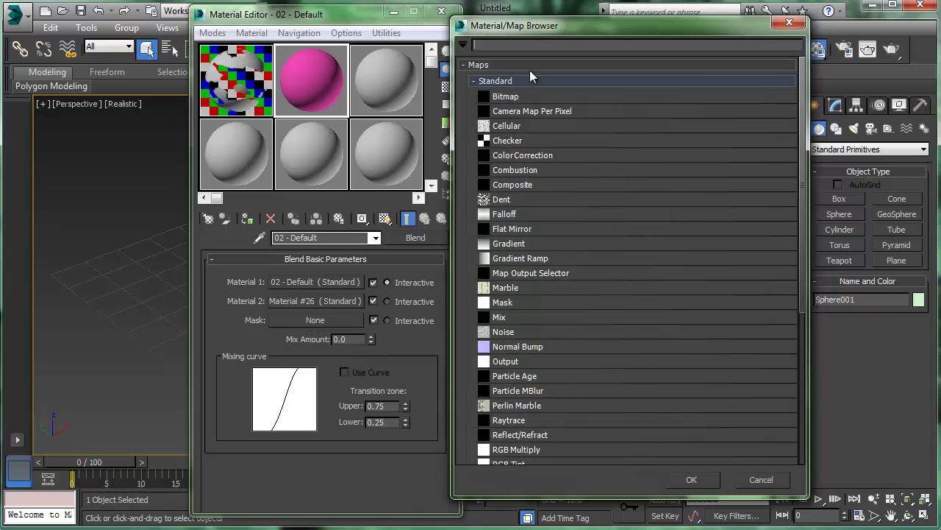
drag(560, 29, 595, 28)
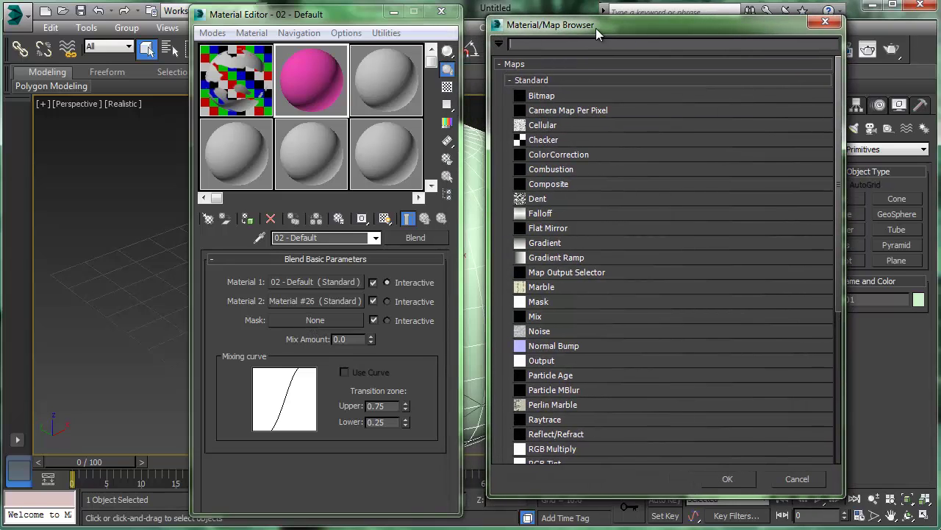
double_click(564, 95)
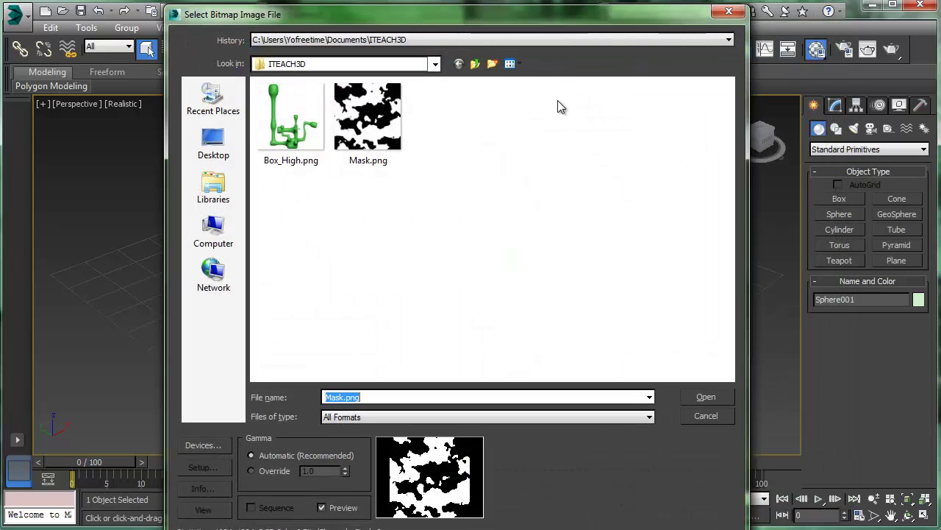
click(362, 127)
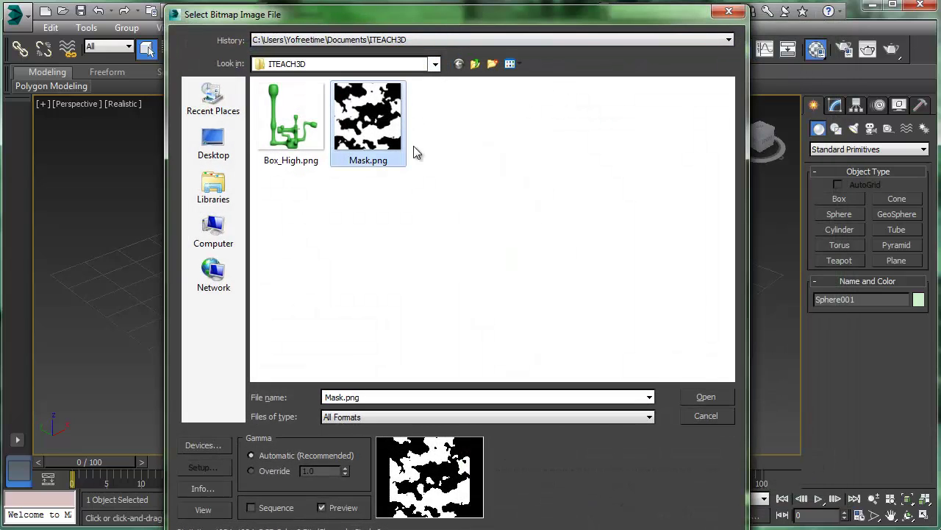
click(705, 397)
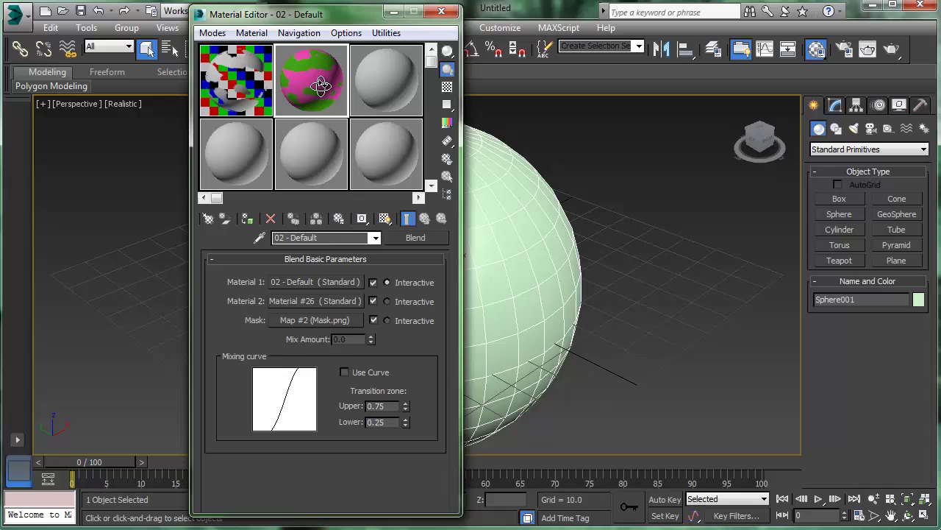
double_click(321, 86)
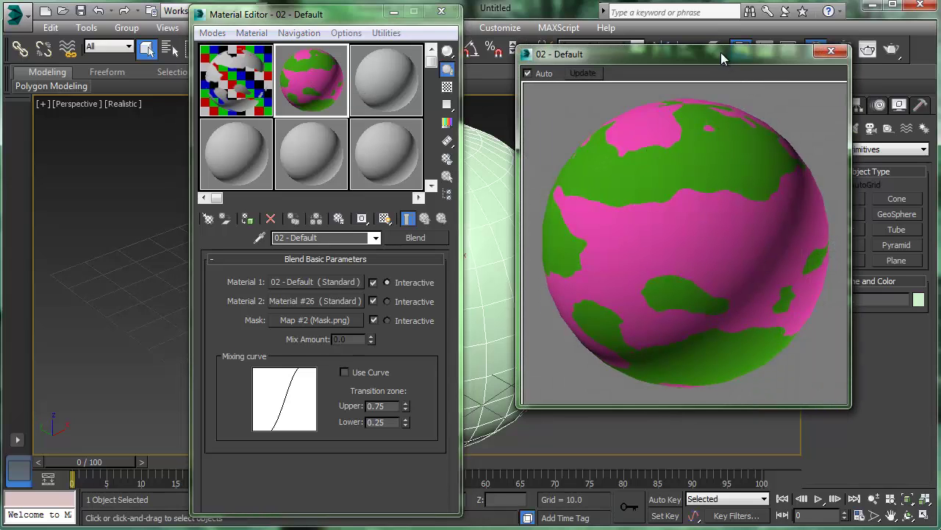
drag(720, 53, 694, 56)
drag(685, 216, 656, 237)
right_click(655, 239)
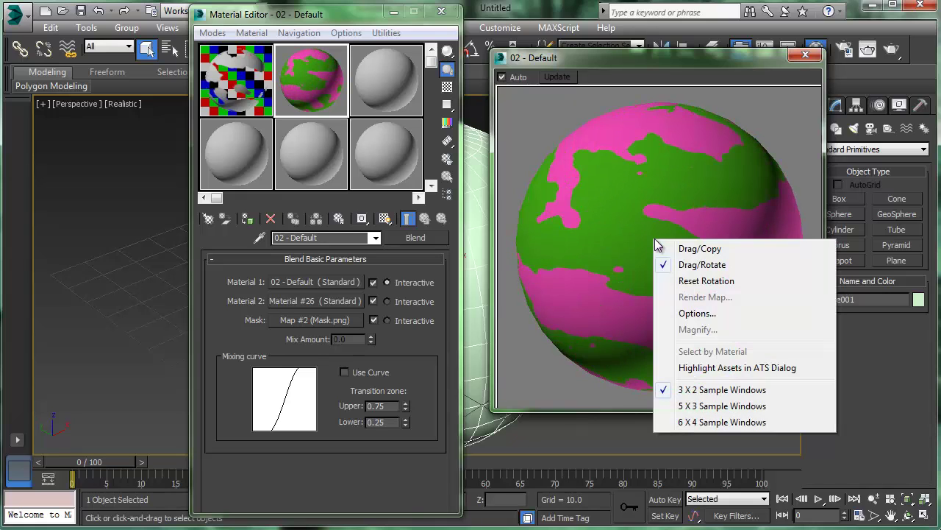
click(692, 250)
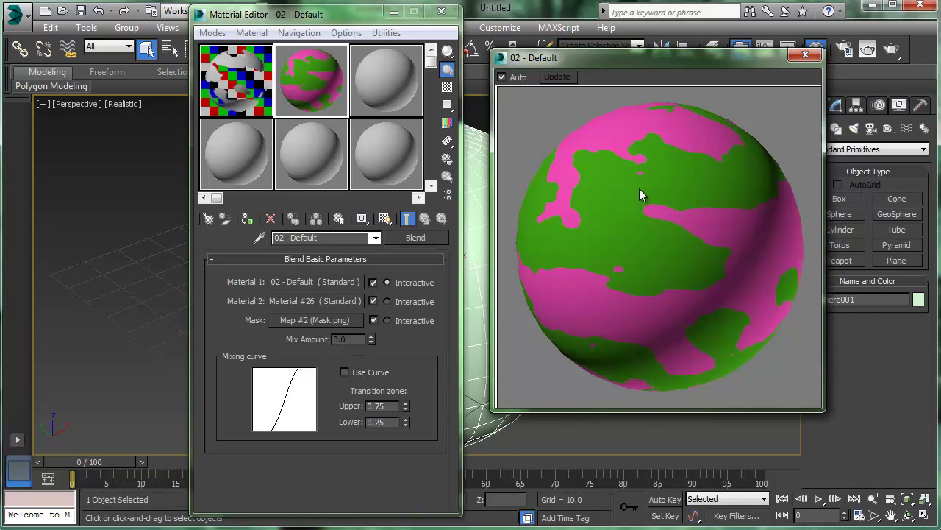
right_click(641, 204)
click(689, 250)
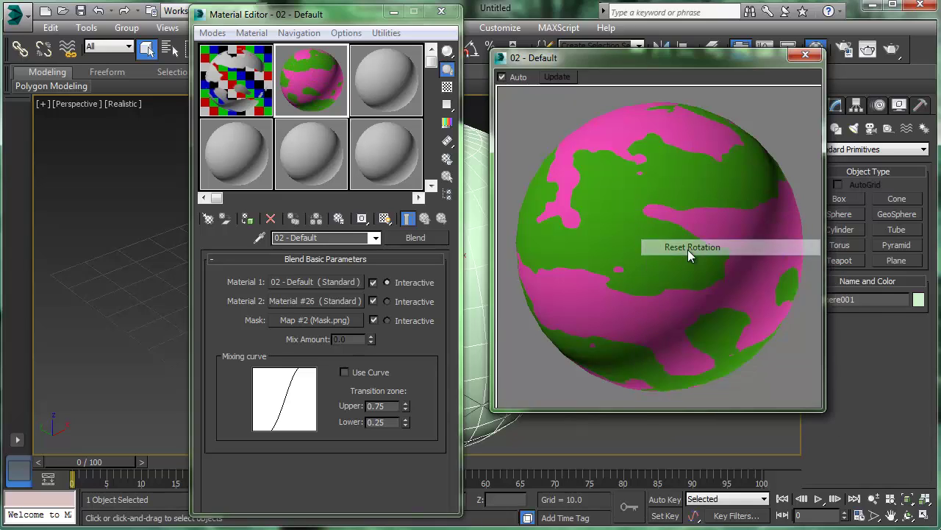
right_click(656, 206)
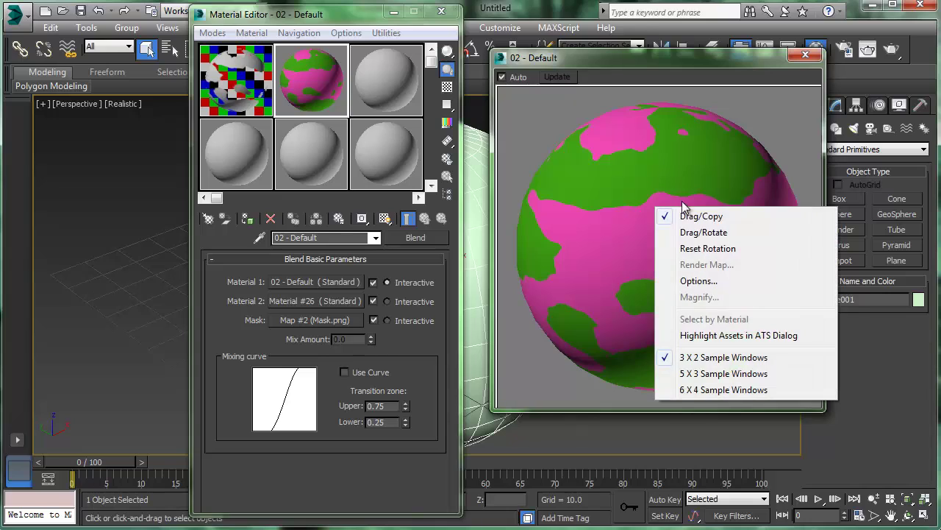
click(738, 57)
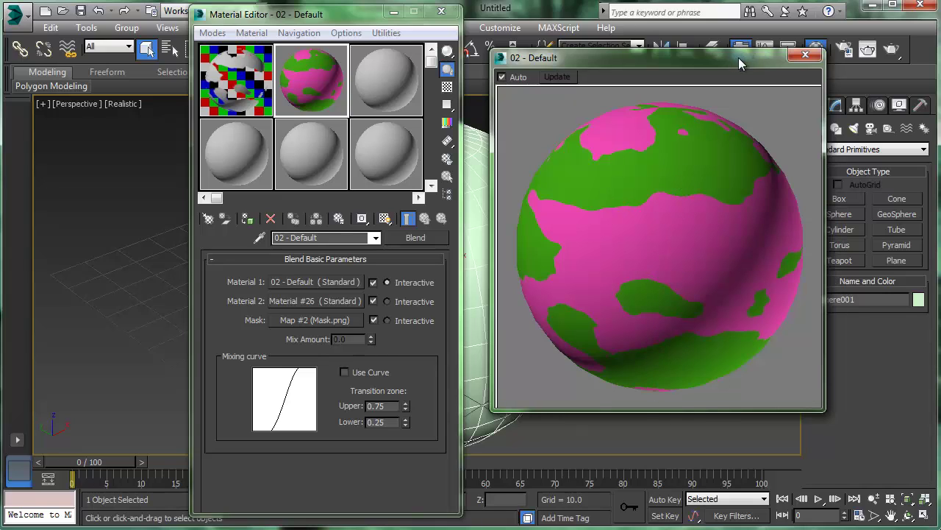
Drag the 02 - Default Blend material onto the sphere and show it shaded in the viewport
click(806, 57)
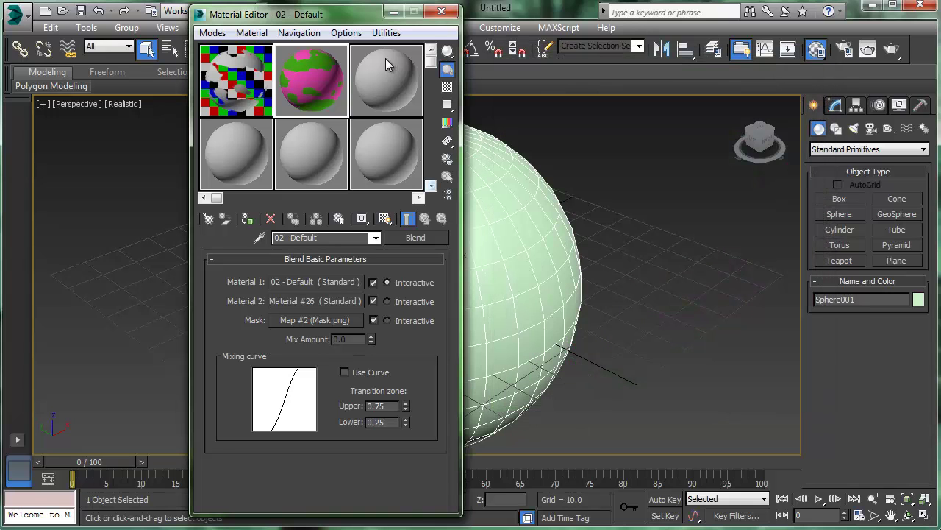
drag(358, 18, 824, 19)
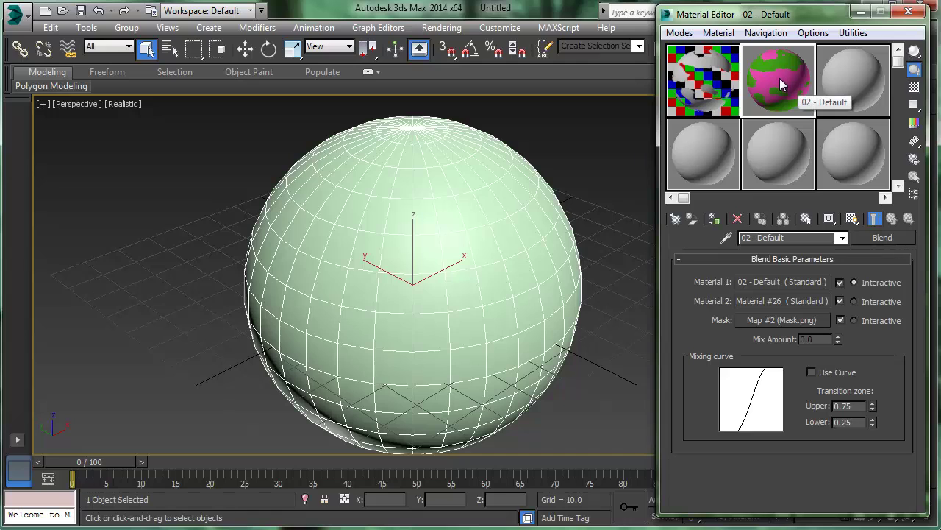
drag(781, 78, 464, 274)
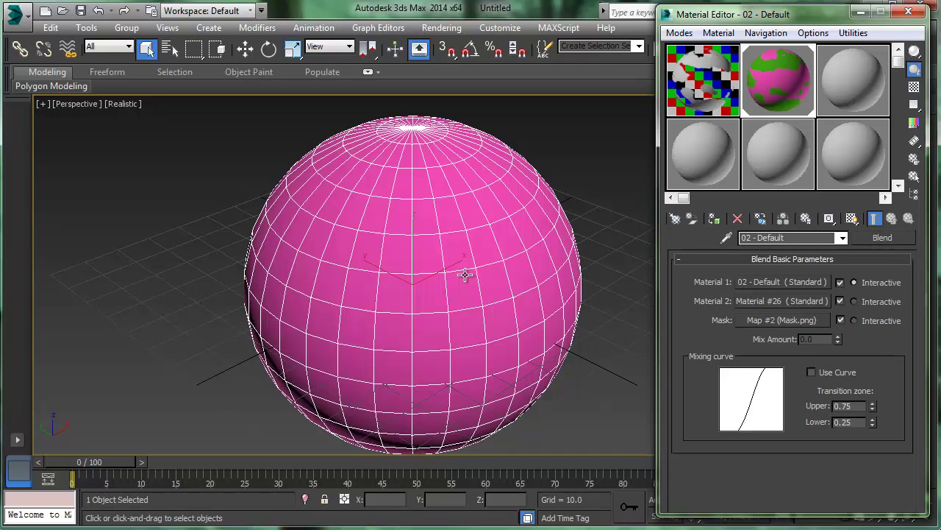
click(851, 219)
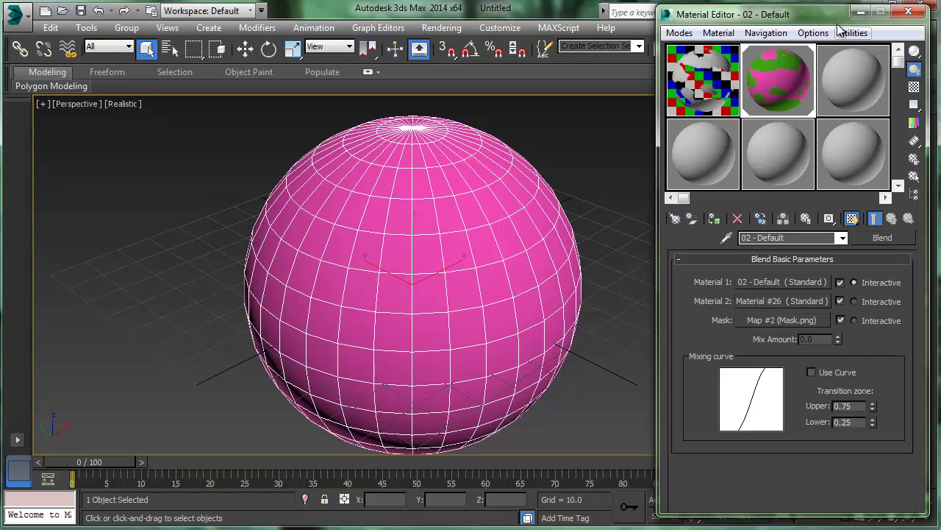
drag(831, 7, 831, 75)
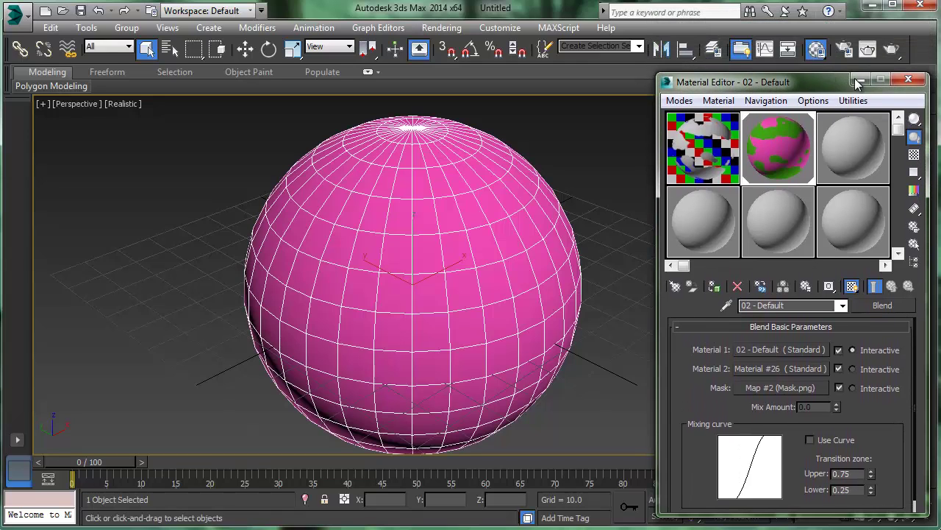
click(893, 49)
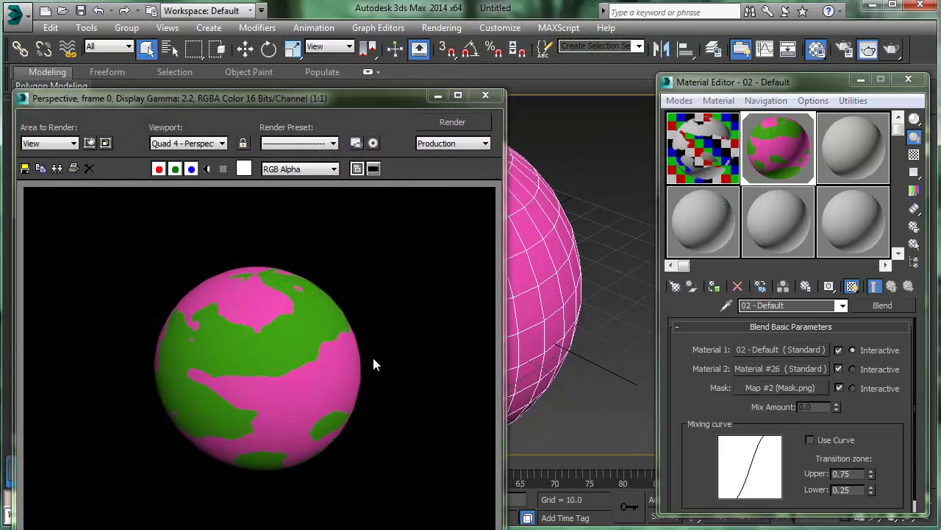
click(486, 95)
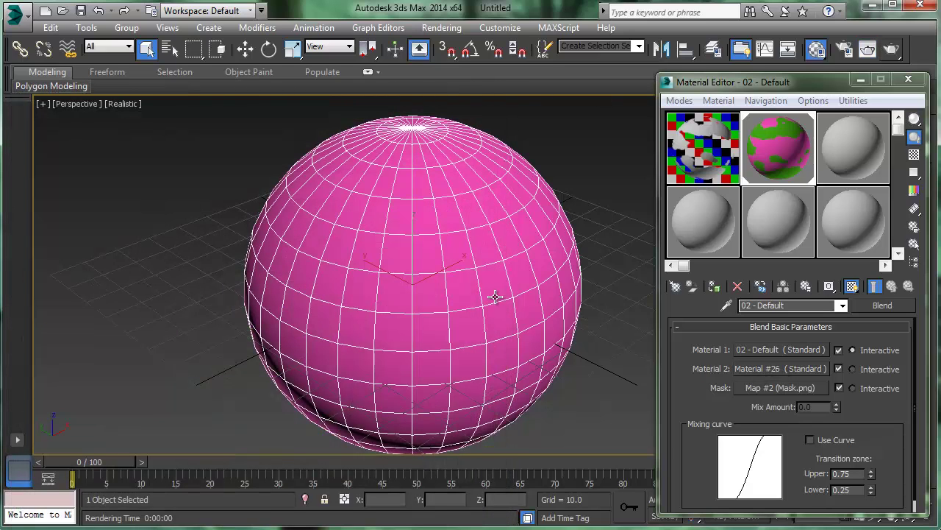
Toggle the Interactive display between Material 1 and Material 2, then set it to the Mask
click(853, 368)
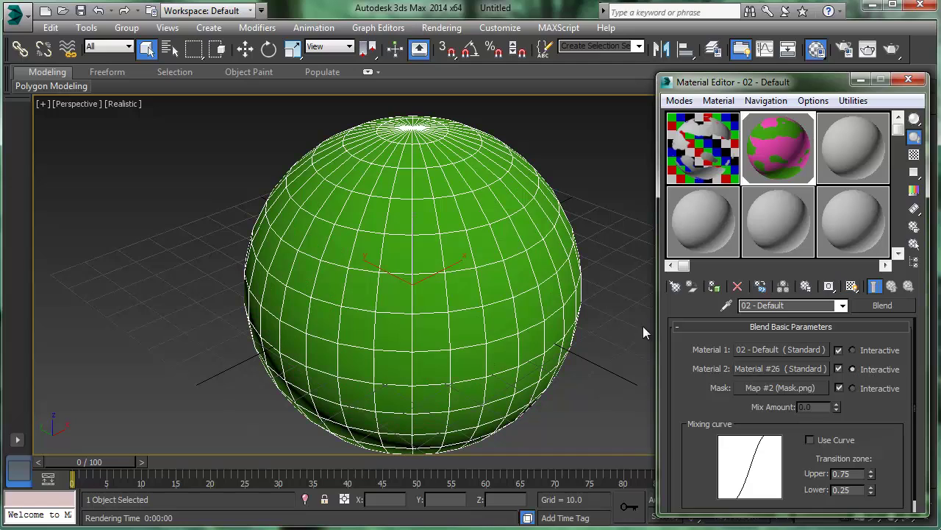
click(853, 351)
click(854, 367)
click(853, 350)
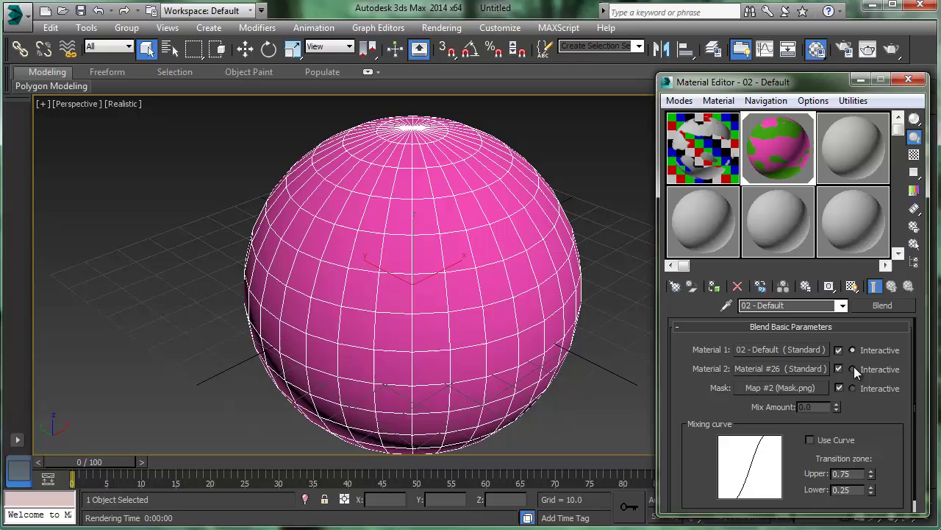
click(853, 367)
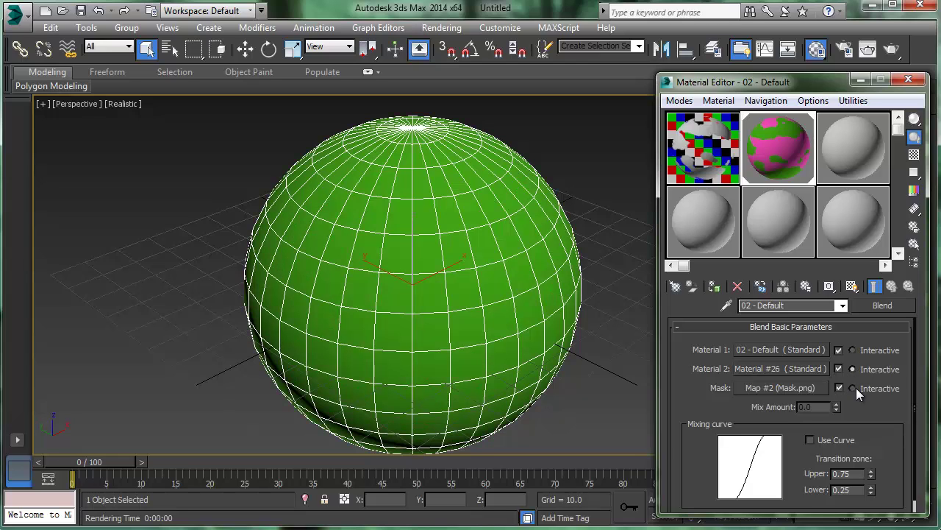
click(853, 387)
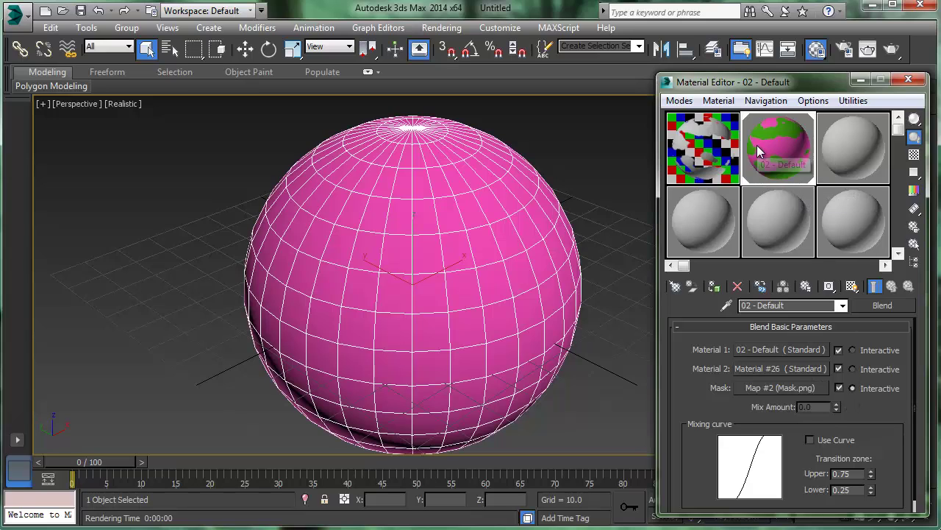
Apply 01 - Default to the sphere and show its Mask.png opacity cut-outs in the viewport
click(697, 152)
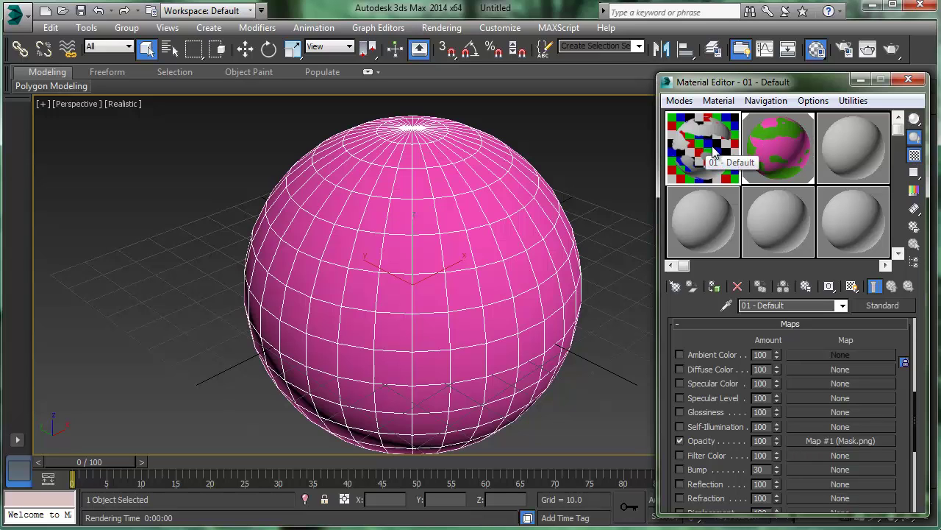
double_click(708, 151)
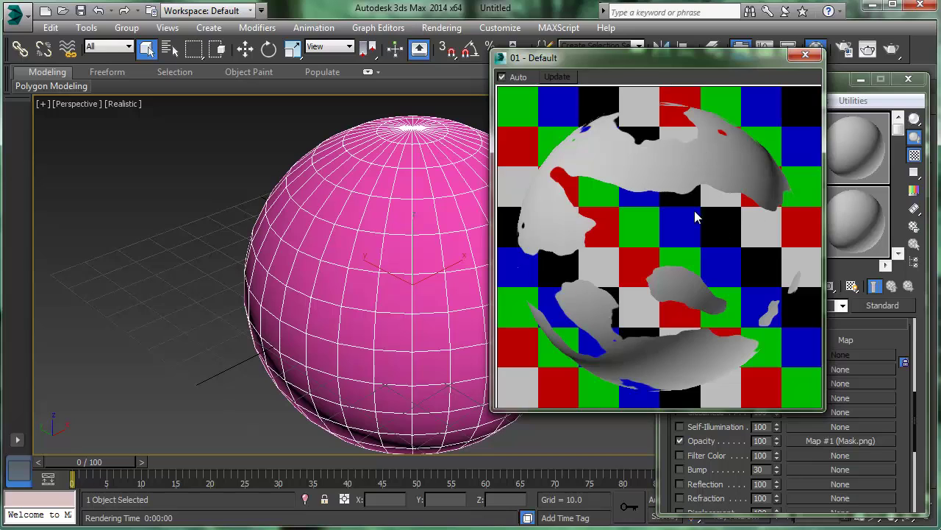
click(806, 56)
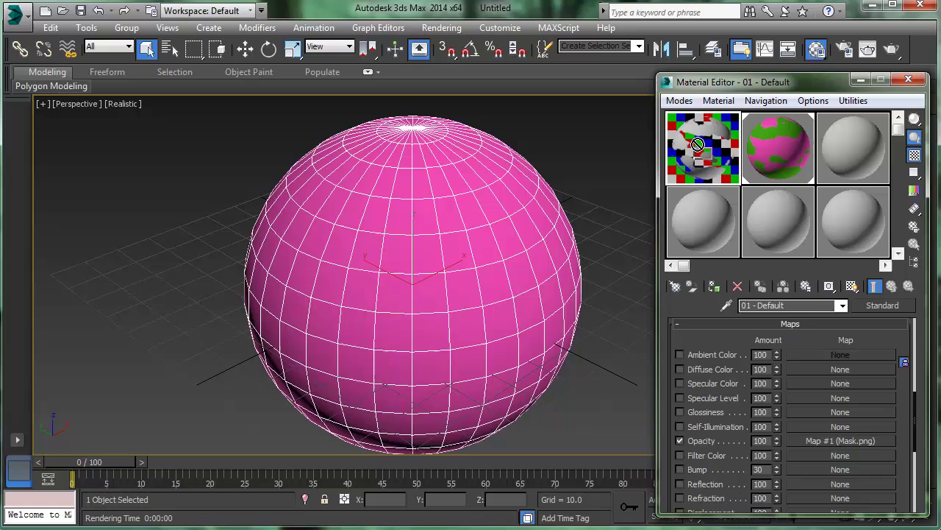
drag(514, 254, 512, 249)
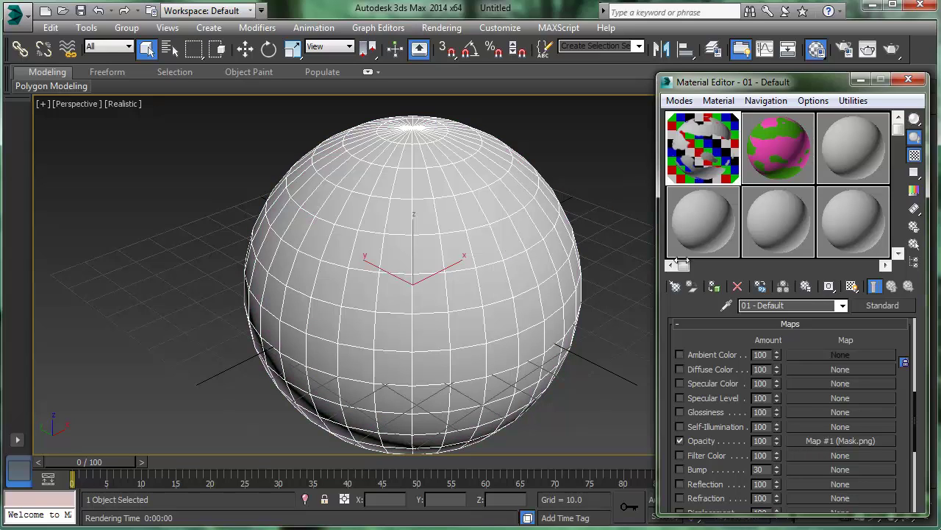
click(852, 287)
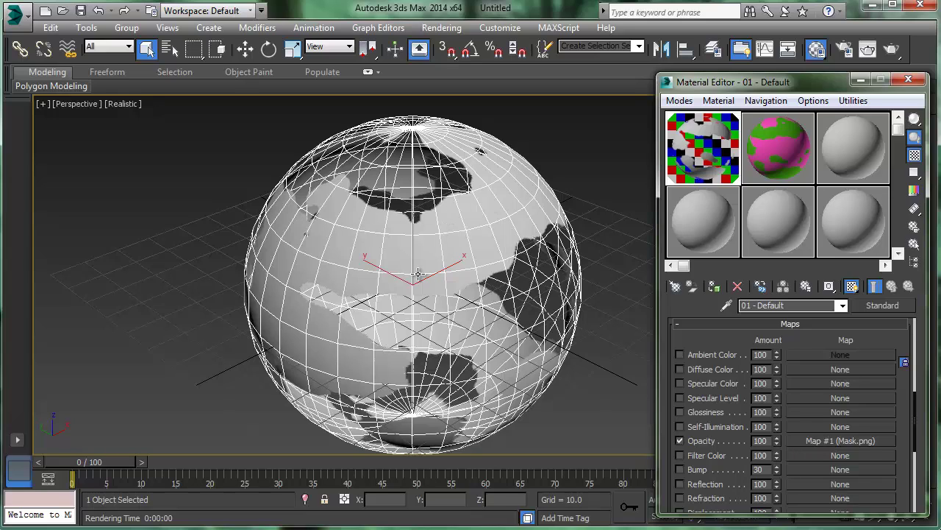
mouse_move(478, 267)
alt+middle_down()
mouse_move(460, 288)
mouse_move(478, 272)
alt+middle_up()
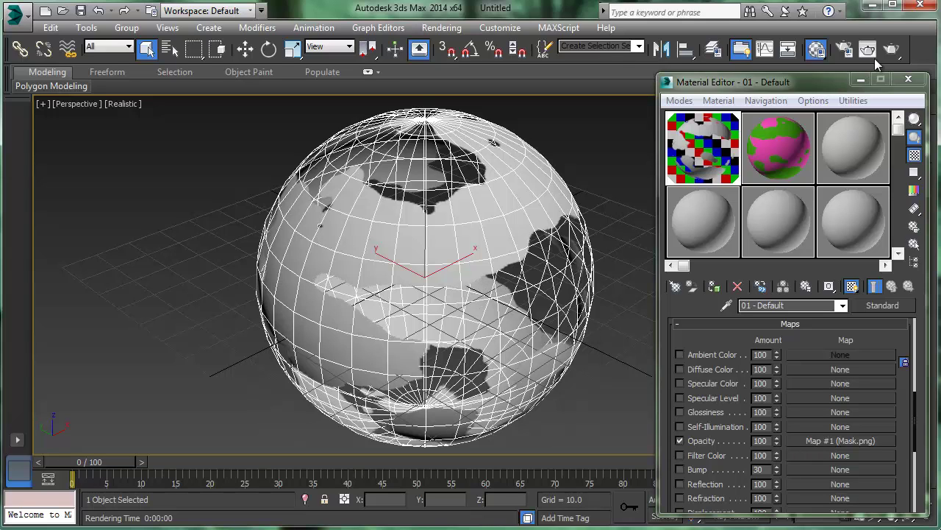
click(895, 49)
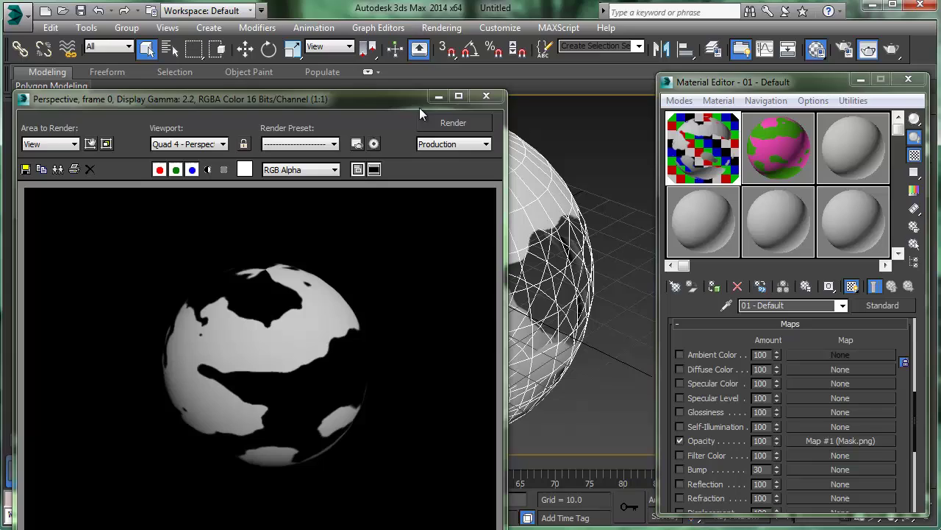
drag(394, 98, 536, 32)
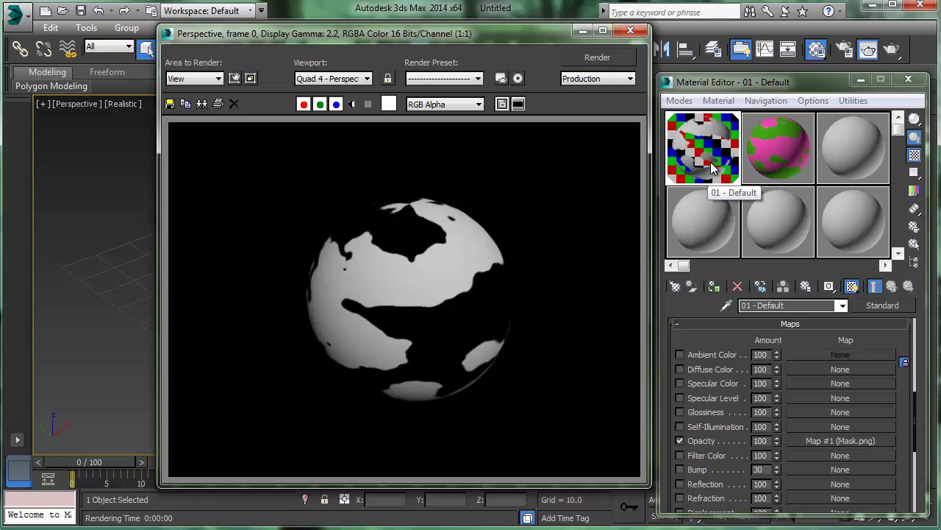
click(630, 30)
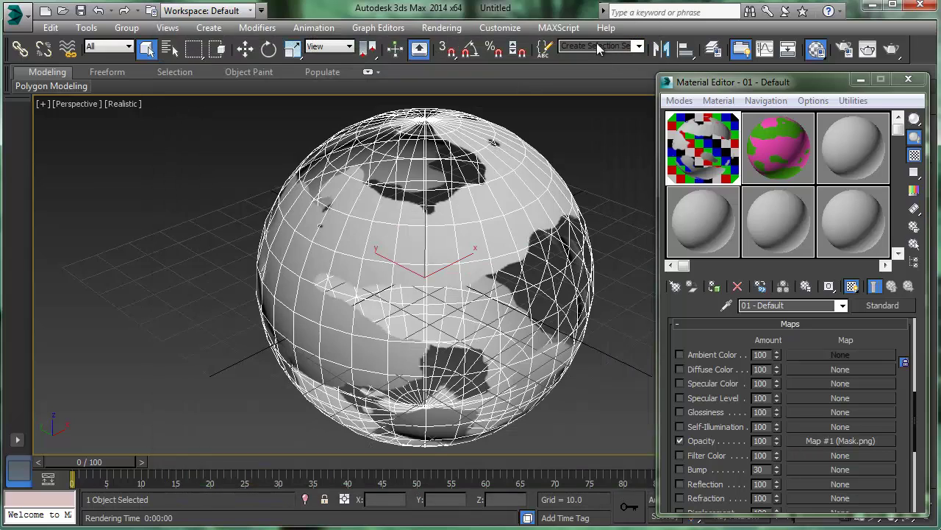
Set the render background colour in Environment and Effects to yellow (about RGB 223, 225, 15)
click(455, 29)
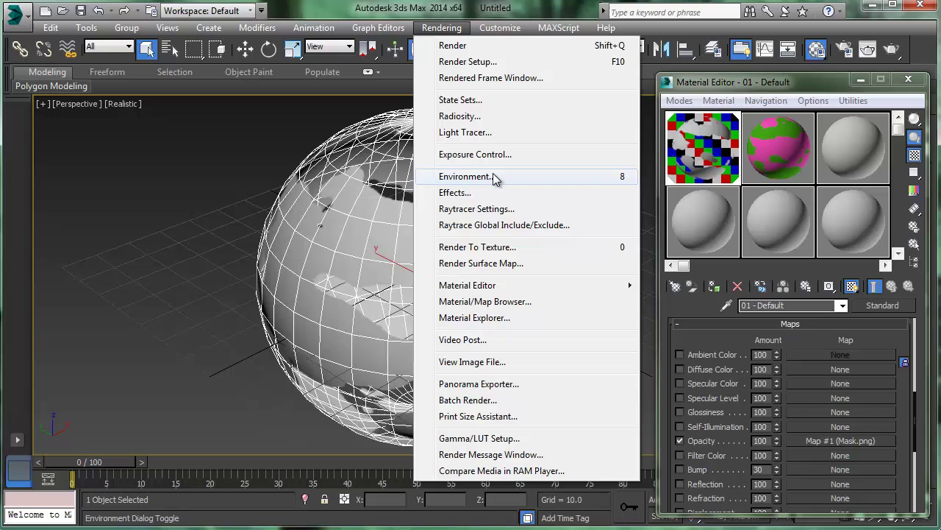
click(564, 180)
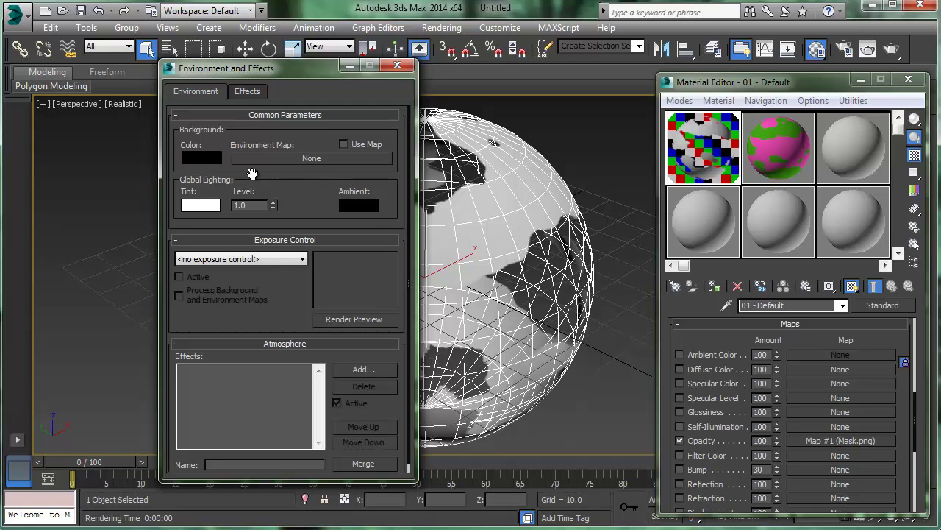
click(203, 156)
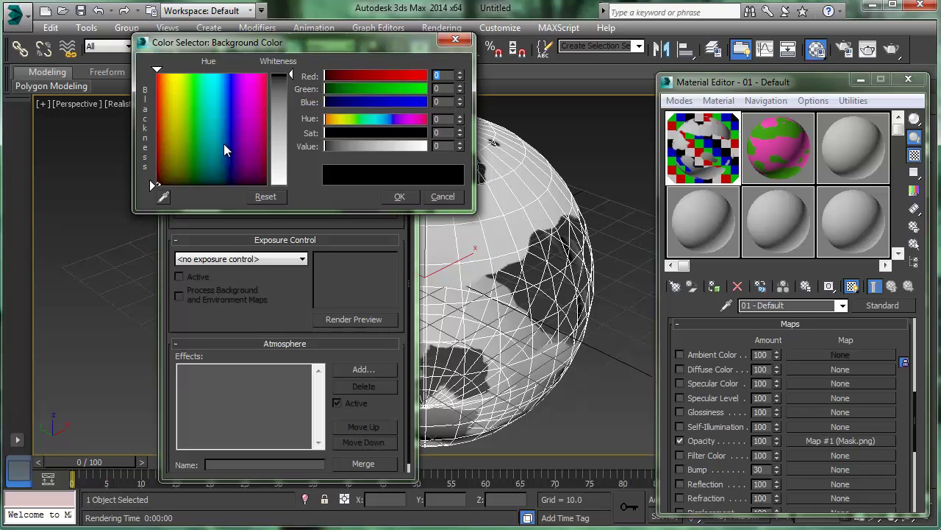
drag(224, 143, 175, 88)
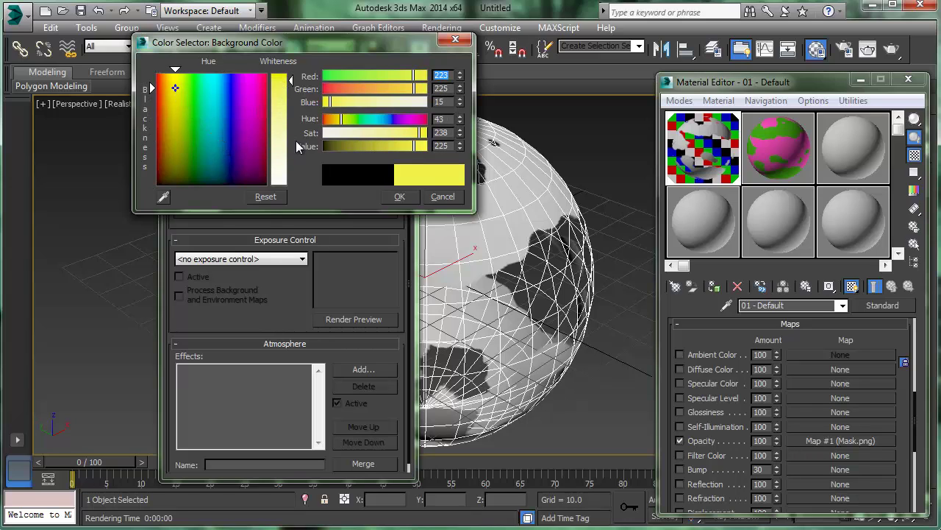
click(394, 196)
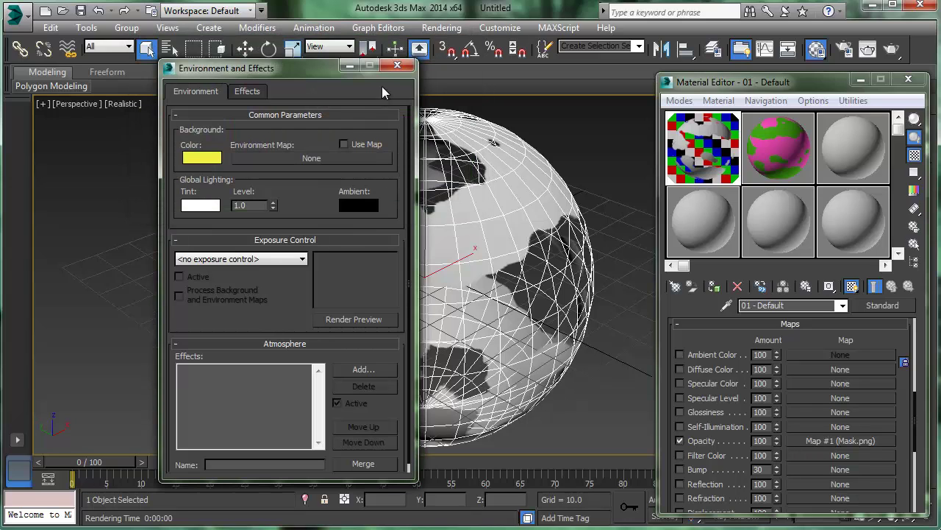
click(397, 68)
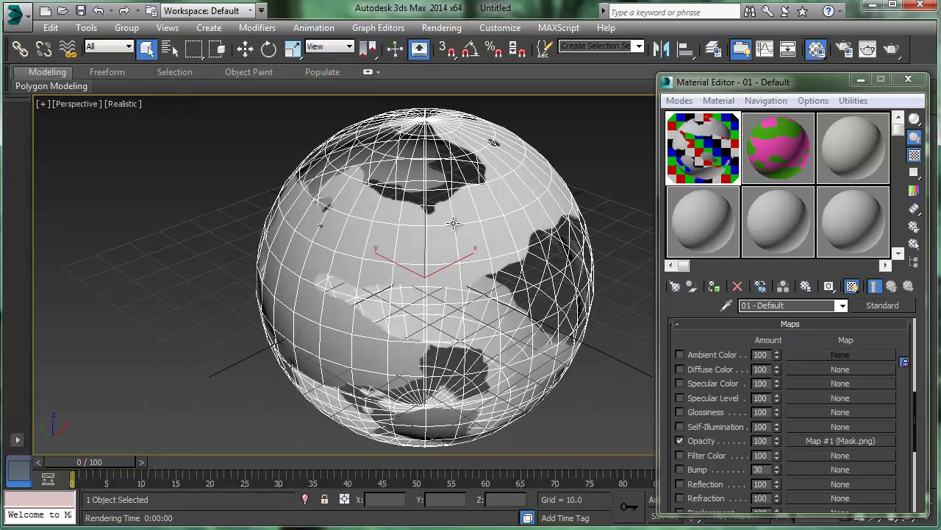
click(892, 52)
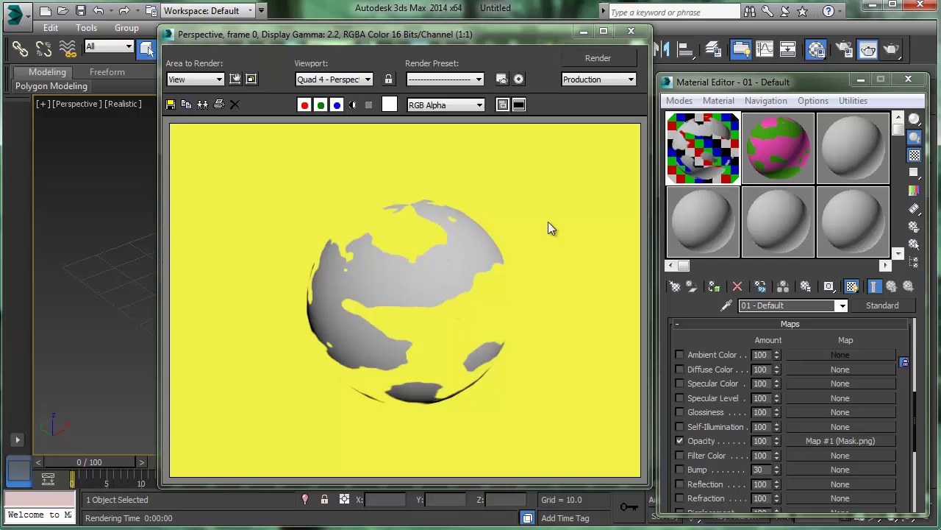
click(631, 33)
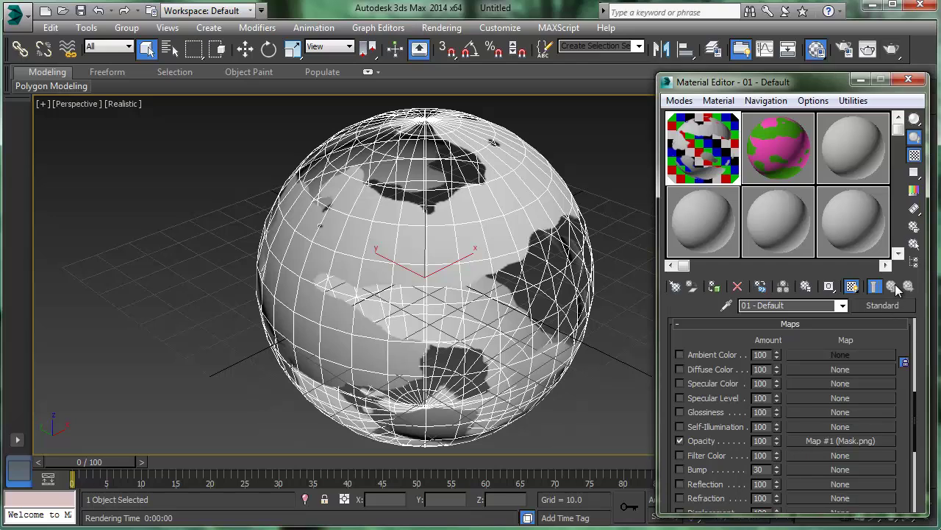
Convert 03 - Default to a Composite, keeping its Standard material as the base
click(852, 154)
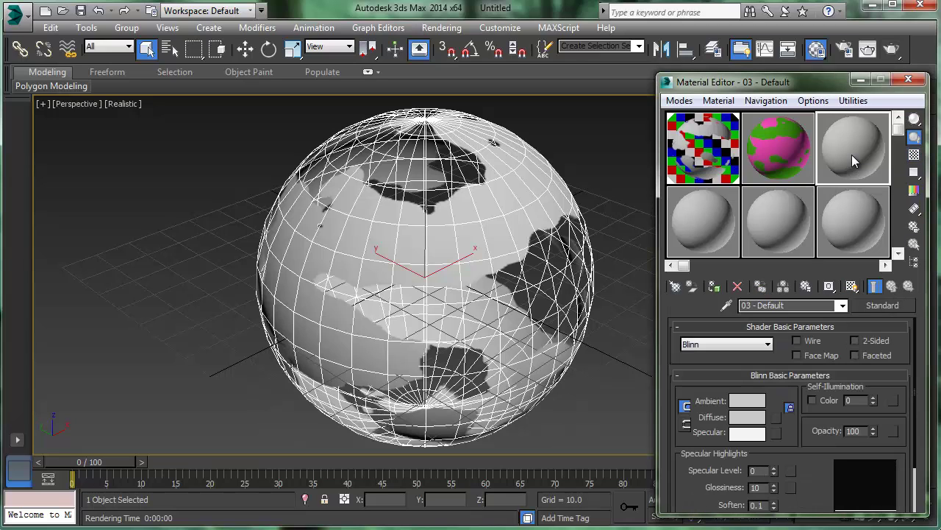
drag(828, 79, 804, 7)
drag(792, 439, 802, 511)
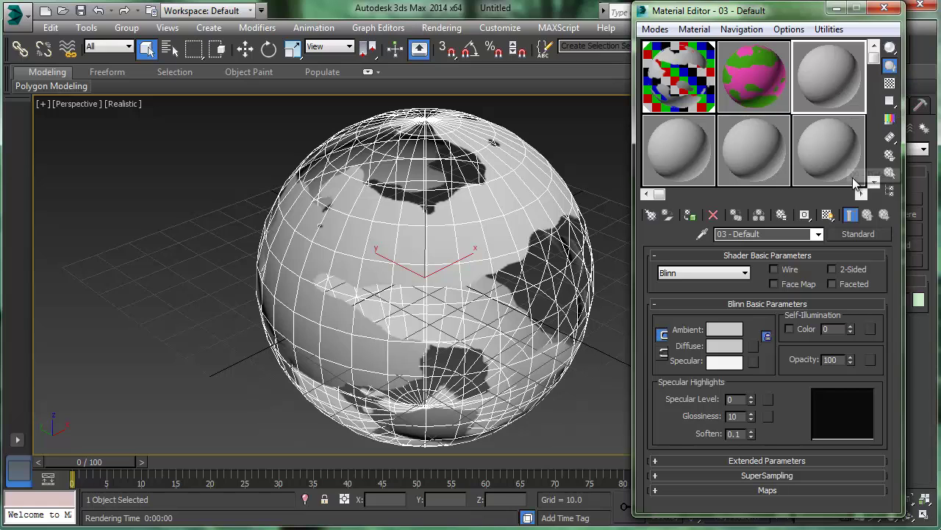
click(856, 233)
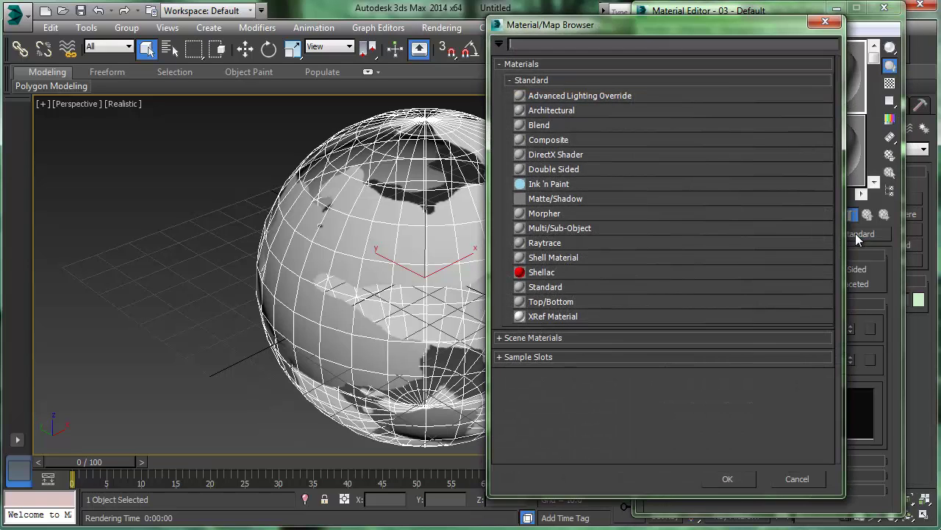
double_click(585, 139)
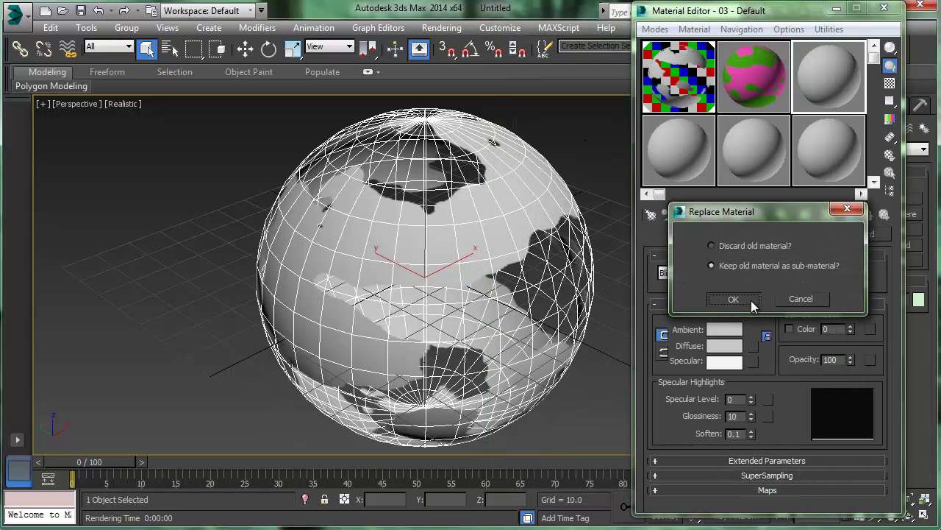
click(751, 300)
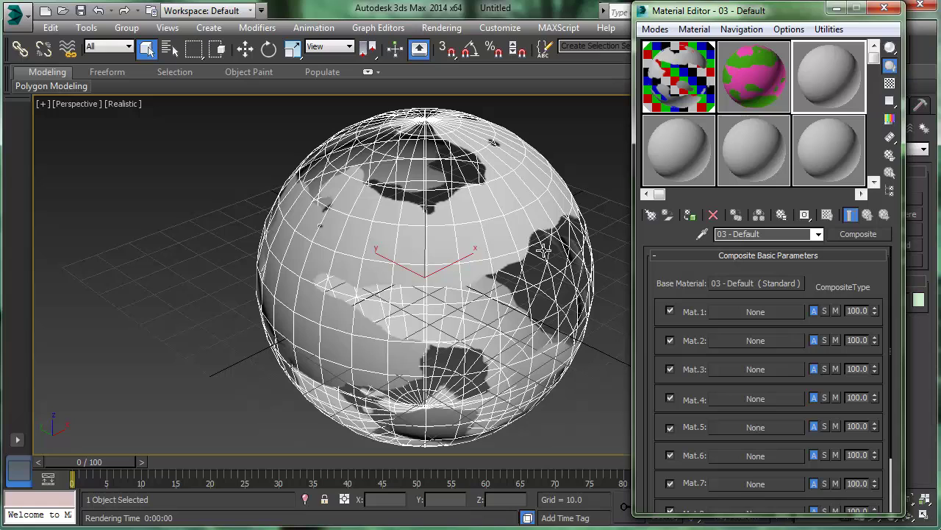
Assign a new Standard, Material #29, to Mat.1 with deep blue diffuse (about RGB 0, 16, 139)
click(754, 311)
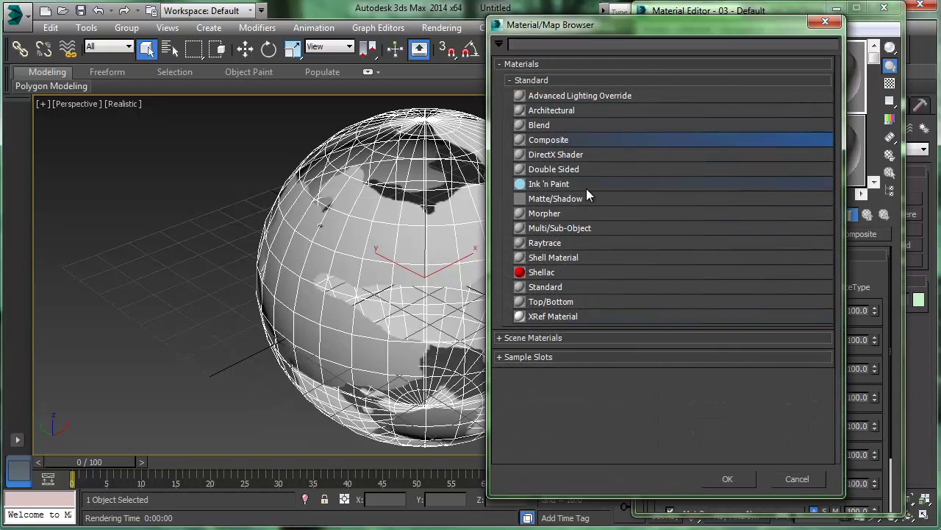
double_click(555, 290)
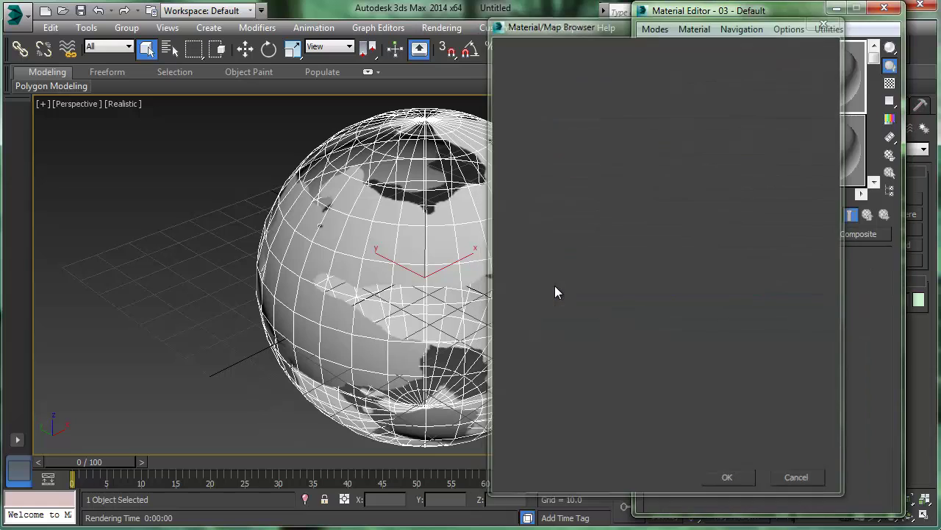
click(724, 345)
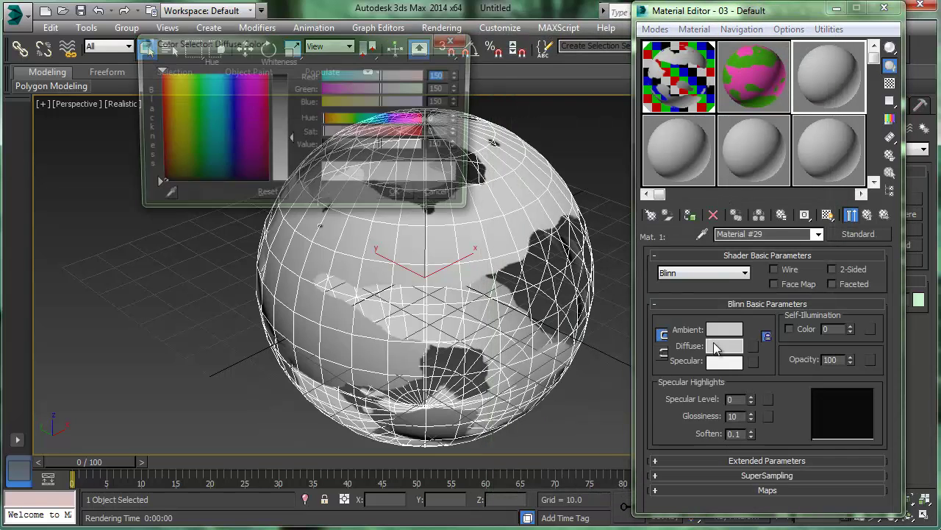
drag(240, 144, 228, 82)
mouse_move(373, 137)
mouse_down()
mouse_move(427, 133)
mouse_move(382, 150)
mouse_up()
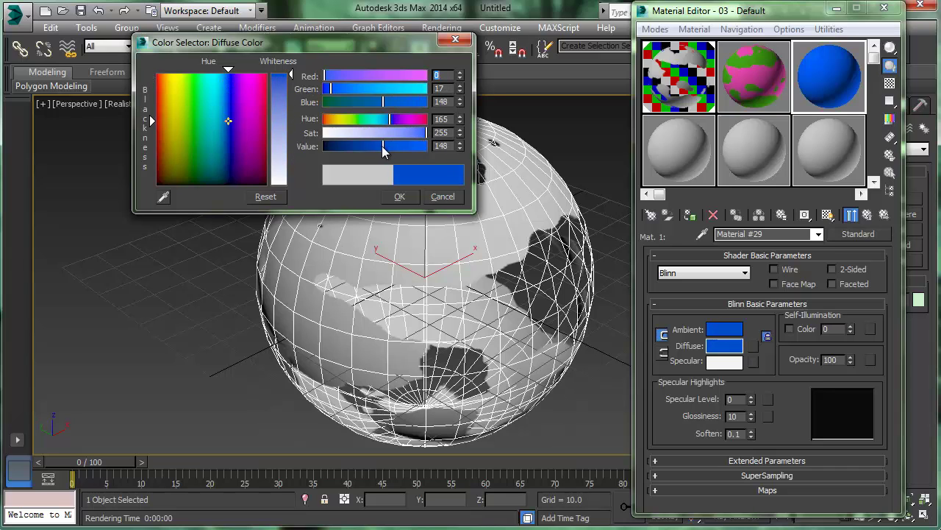
click(410, 195)
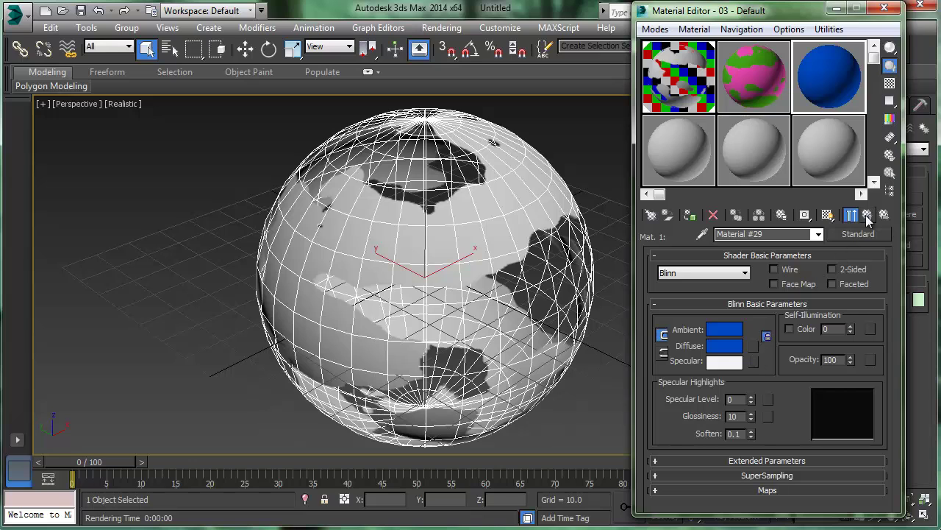
Put a Standard Material #30 in Mat.2 with orange diffuse (RGB 230, 31, 0)
click(867, 214)
click(752, 342)
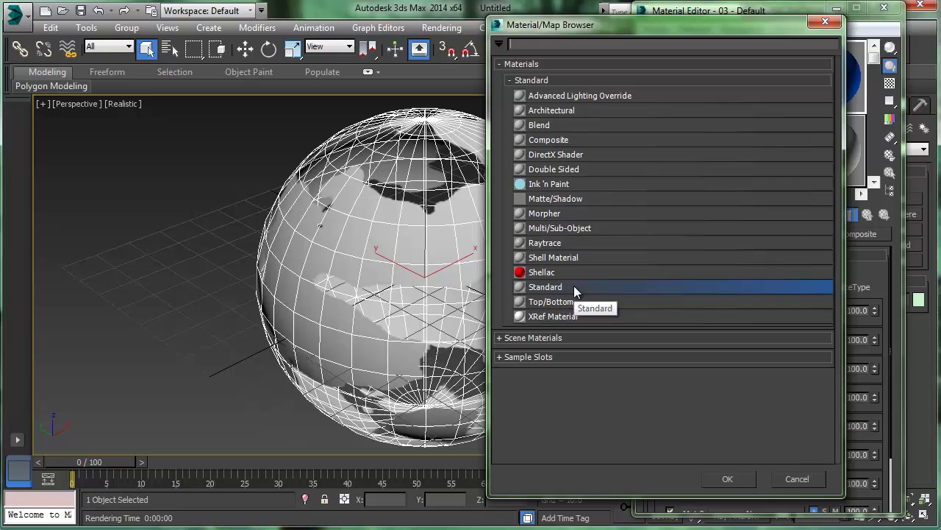
double_click(574, 286)
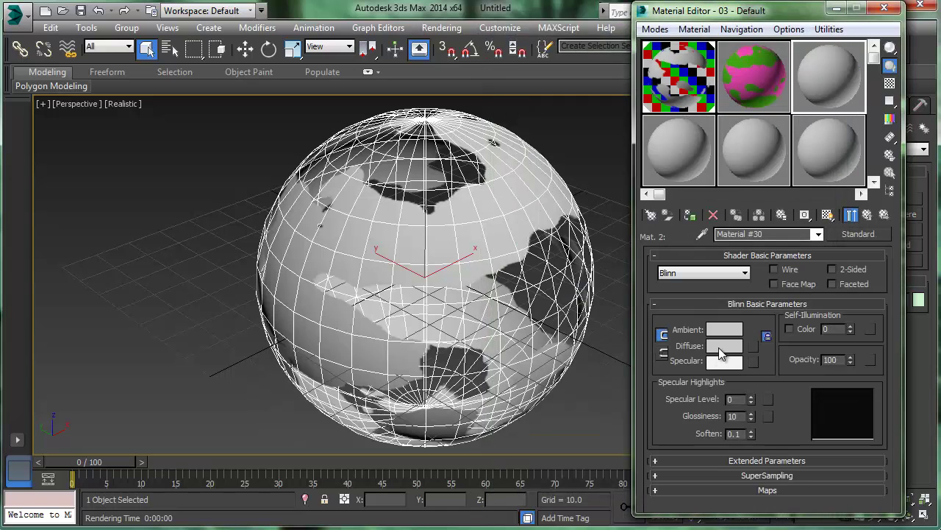
click(725, 346)
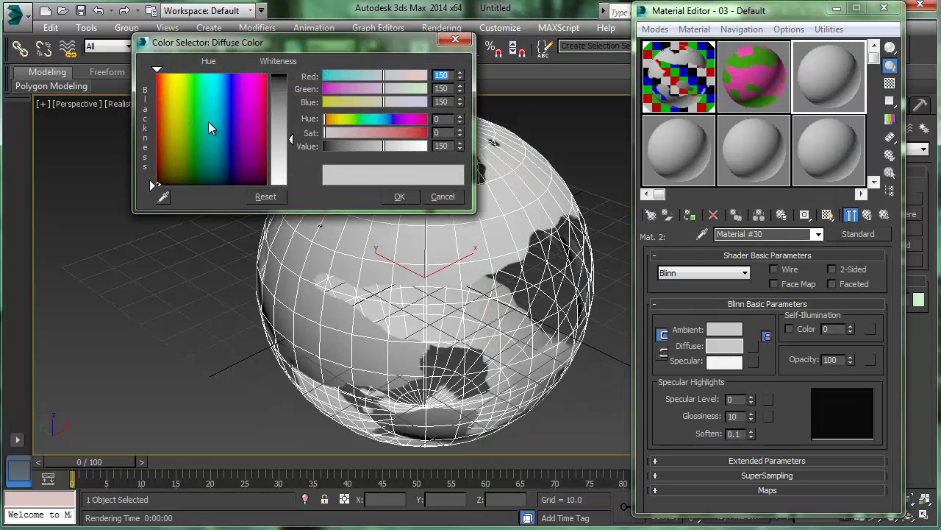
drag(208, 128, 175, 87)
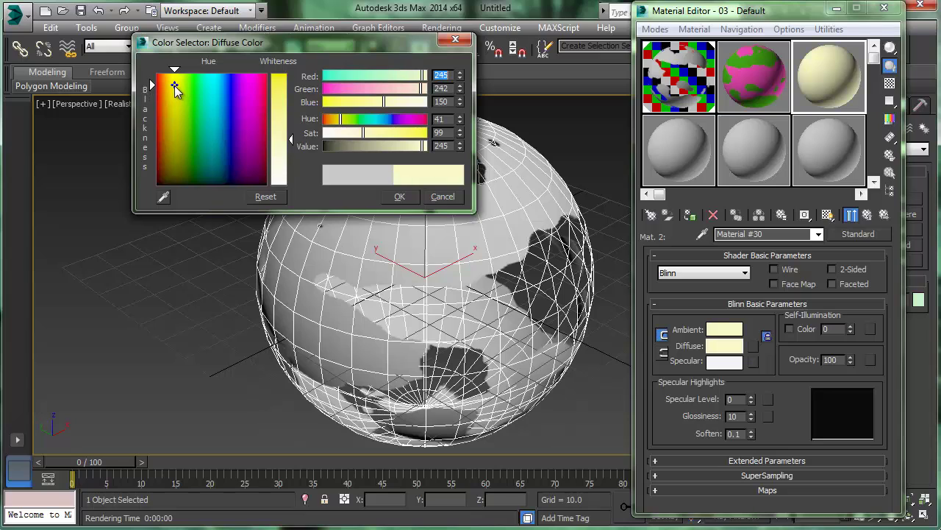
drag(272, 98, 282, 72)
click(377, 88)
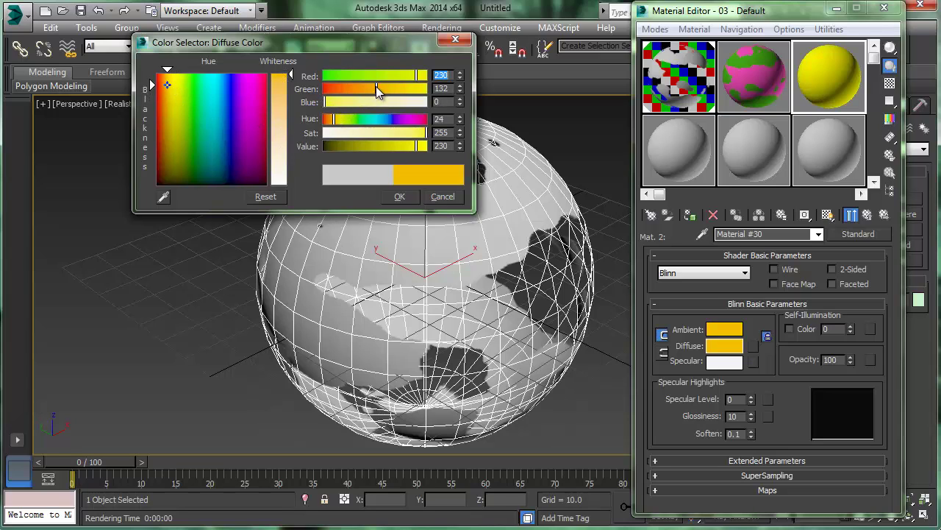
drag(378, 89, 335, 88)
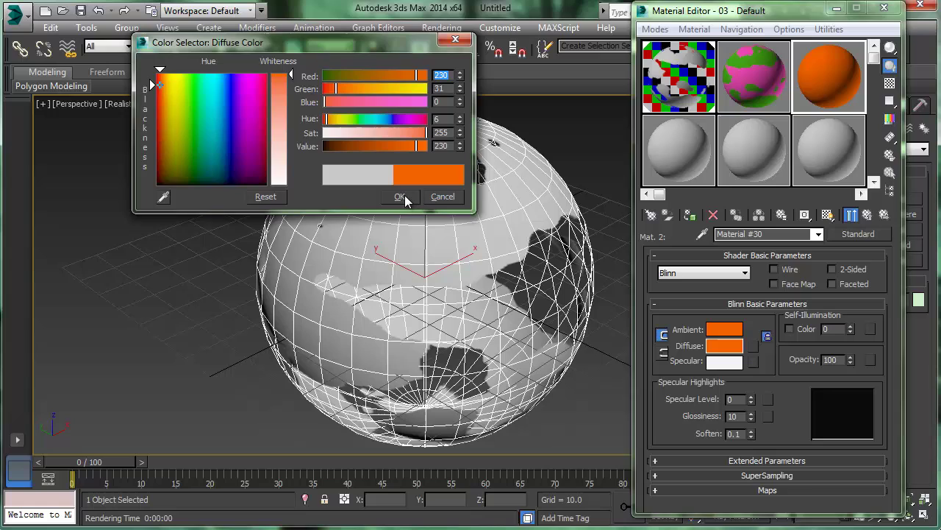
click(401, 197)
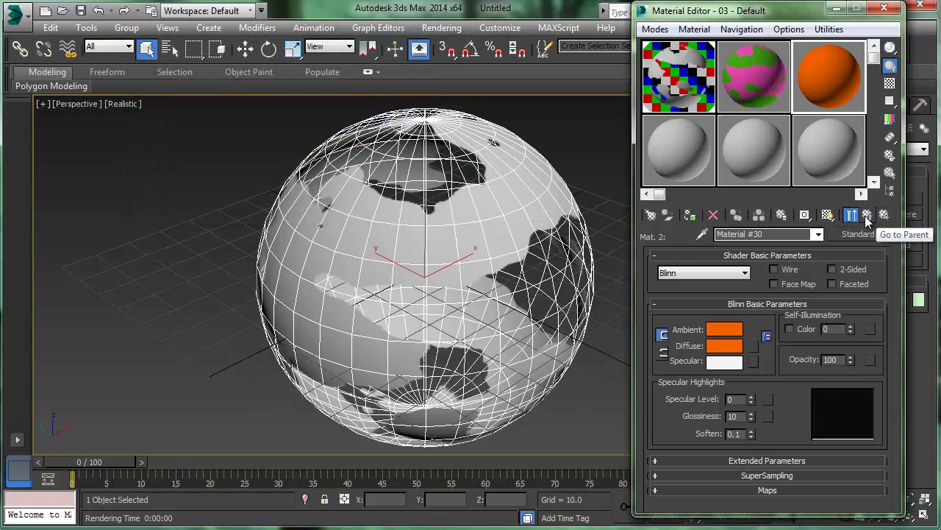
click(868, 215)
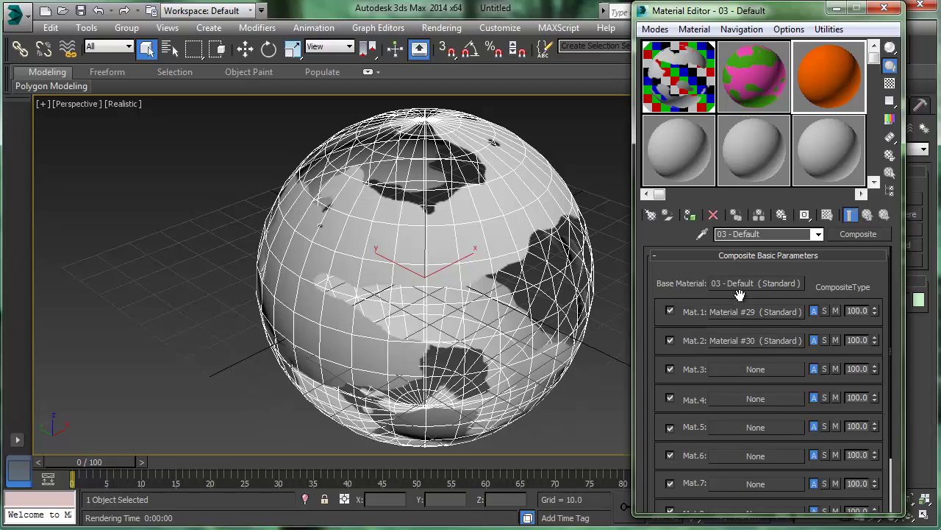
Open an enlarged composite preview and load Mask.png as a Bitmap diffuse map on the base material
double_click(830, 74)
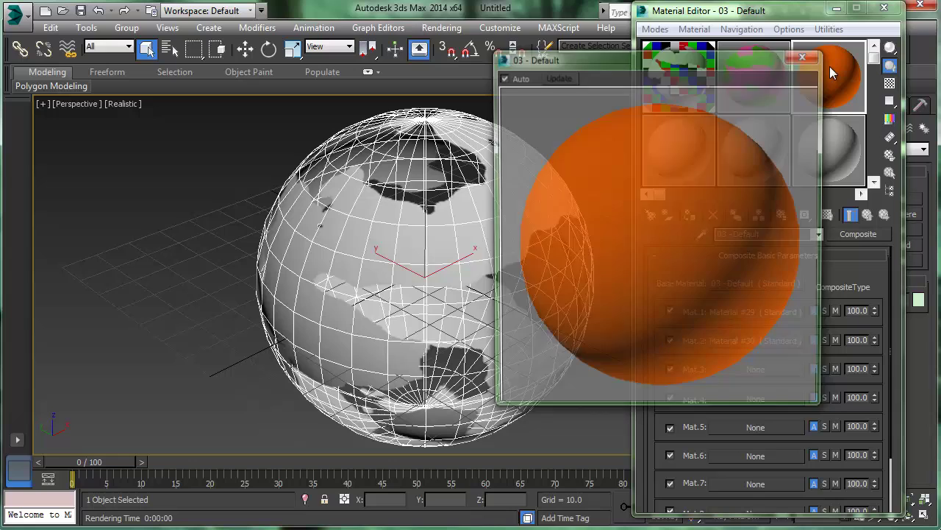
drag(736, 66, 494, 55)
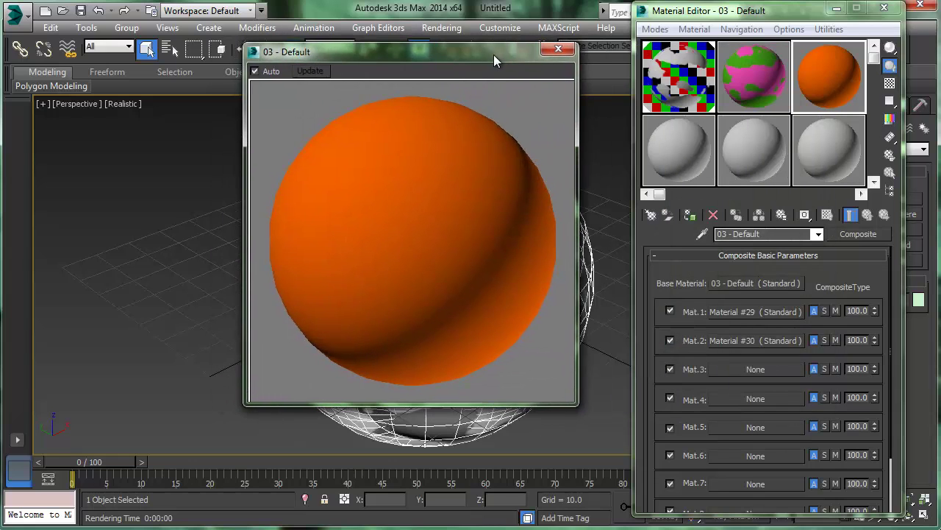
click(760, 283)
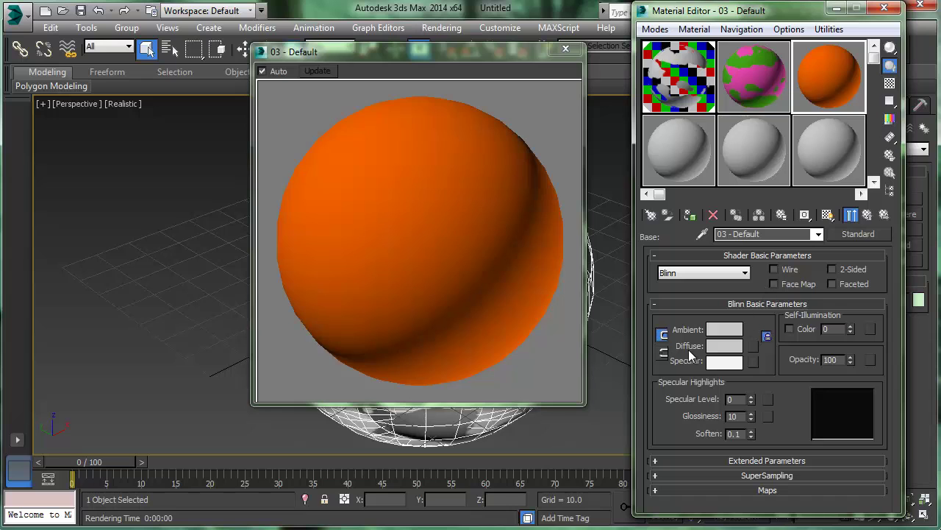
click(752, 344)
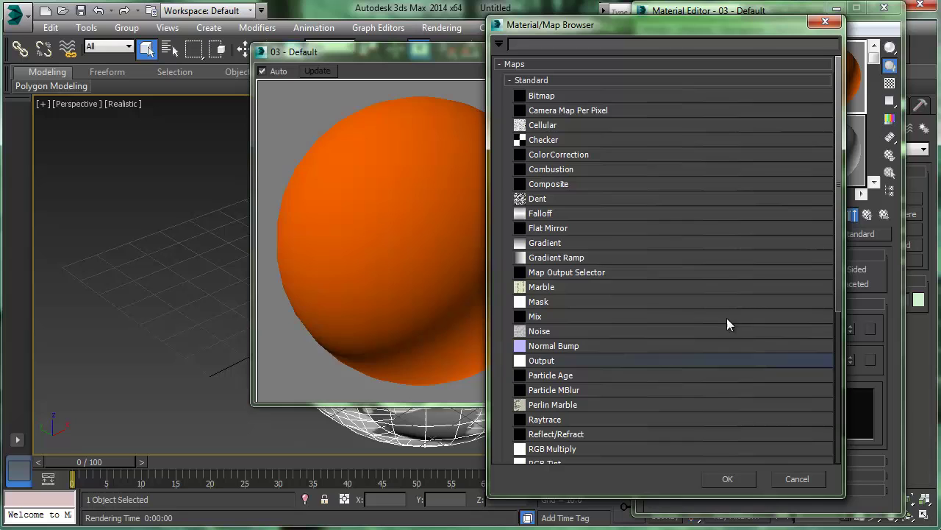
double_click(567, 93)
double_click(370, 119)
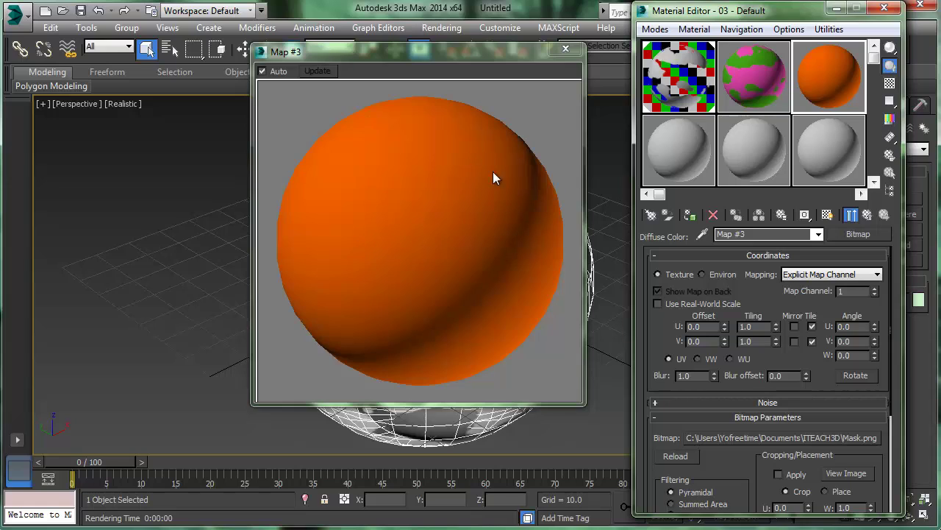
click(869, 215)
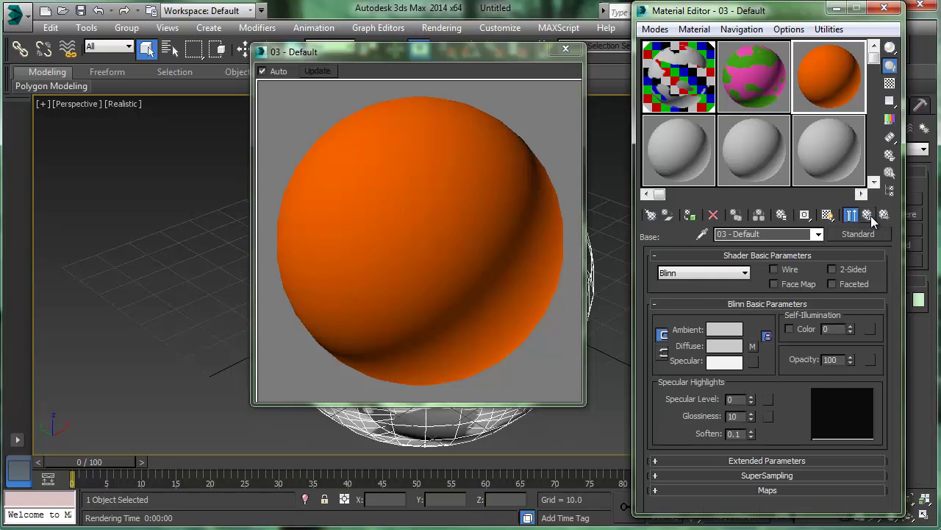
click(869, 215)
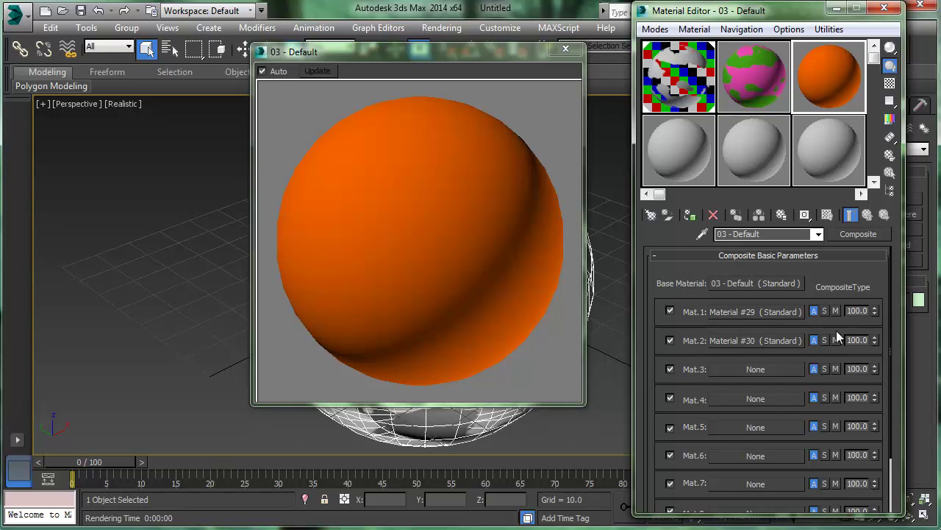
Set Mat.2's amount to 50, then test Mat.1 at 100 before setting it to 50
drag(869, 311, 840, 311)
drag(867, 339, 838, 340)
text(50)
key(Return)
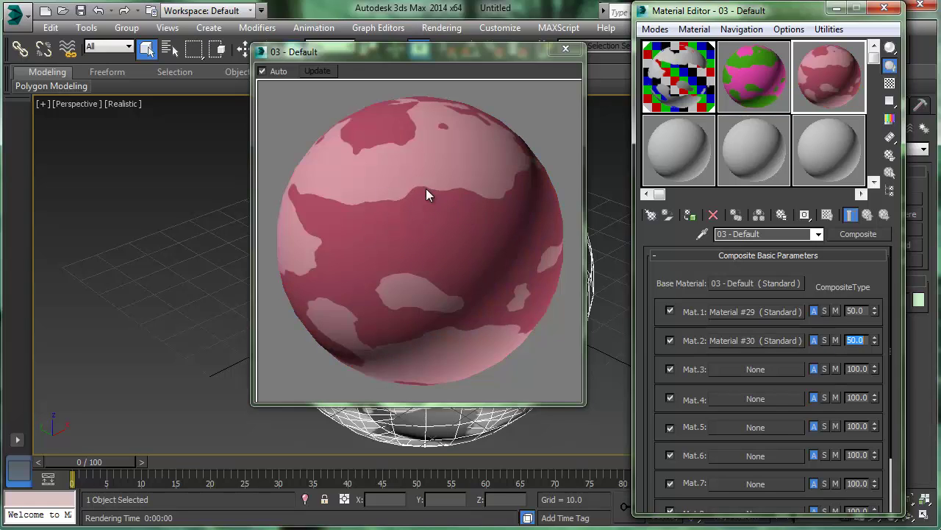
double_click(845, 310)
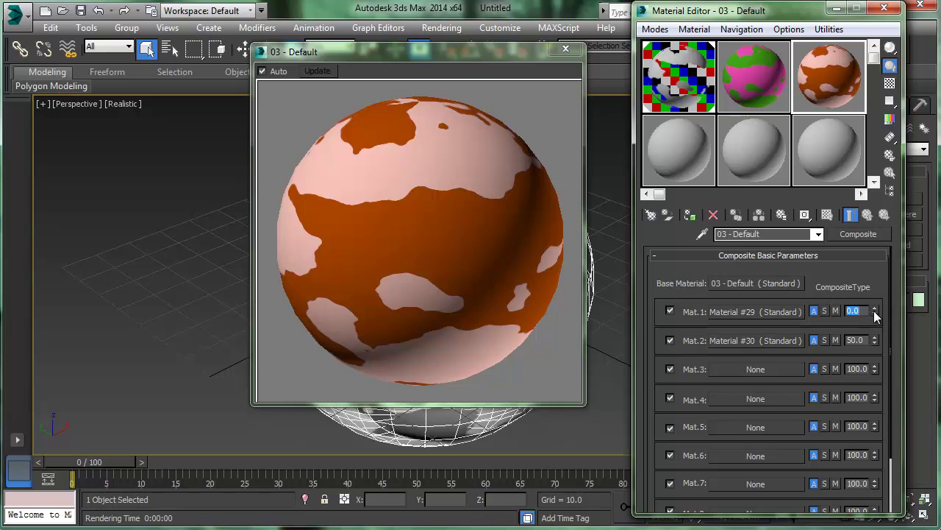
text(00)
key(Return)
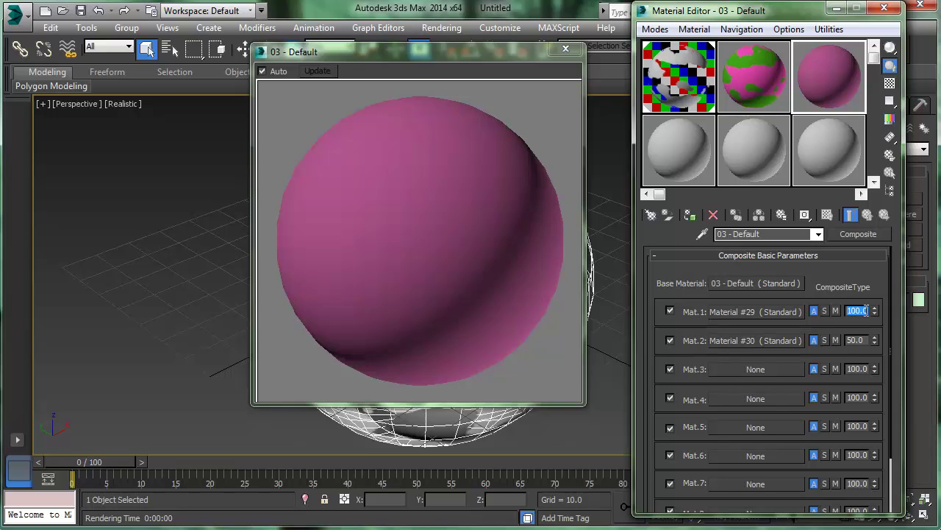
text(50)
key(Return)
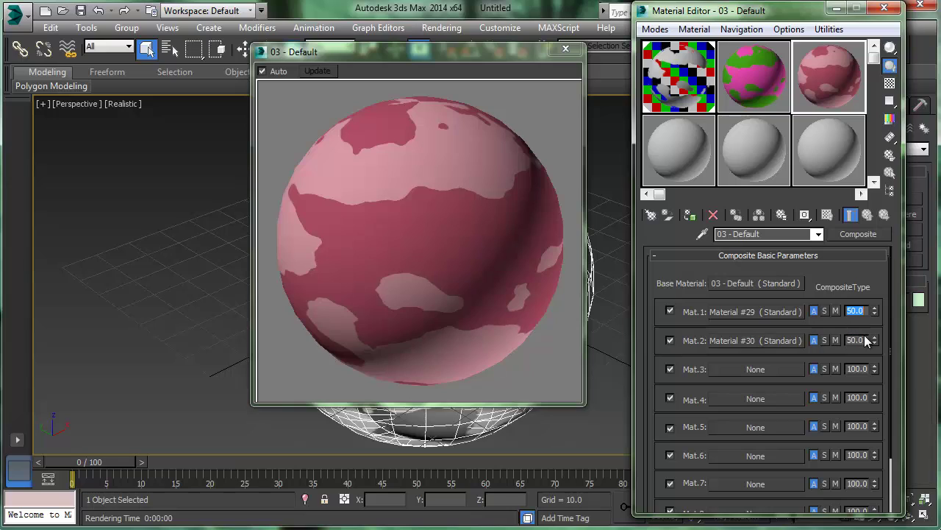
Test Mat.2's amount at 100, then return it to 50
double_click(857, 339)
text(100)
key(Return)
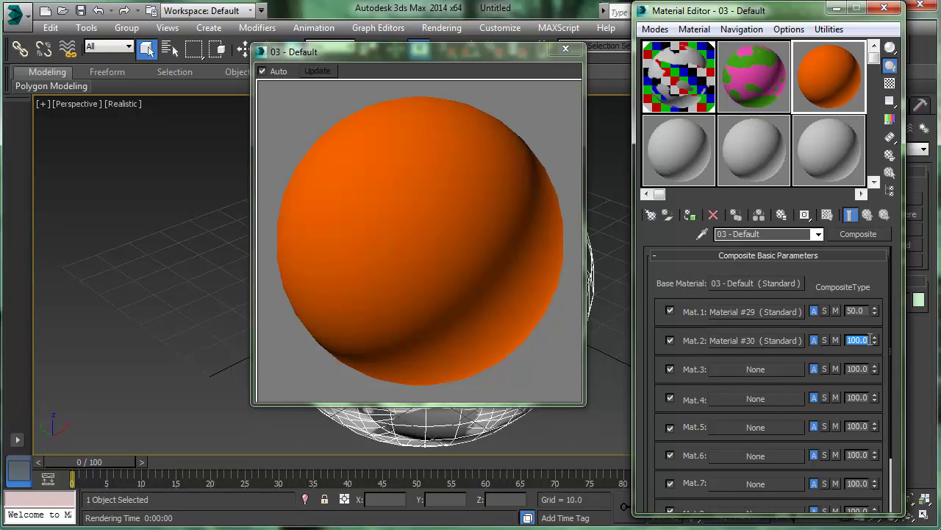
text(50)
key(Return)
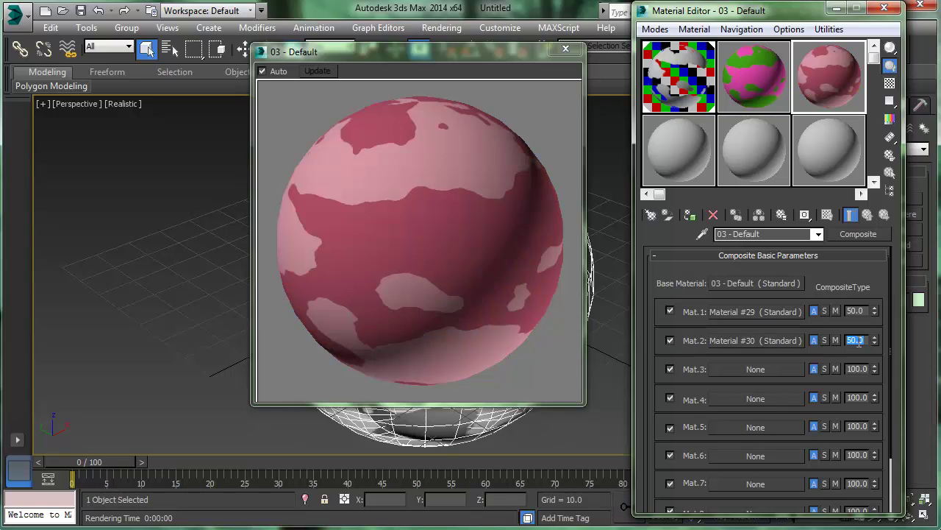
Switch Mat.1 and Mat.2 to subtractive compositing and close the enlarged preview
click(825, 311)
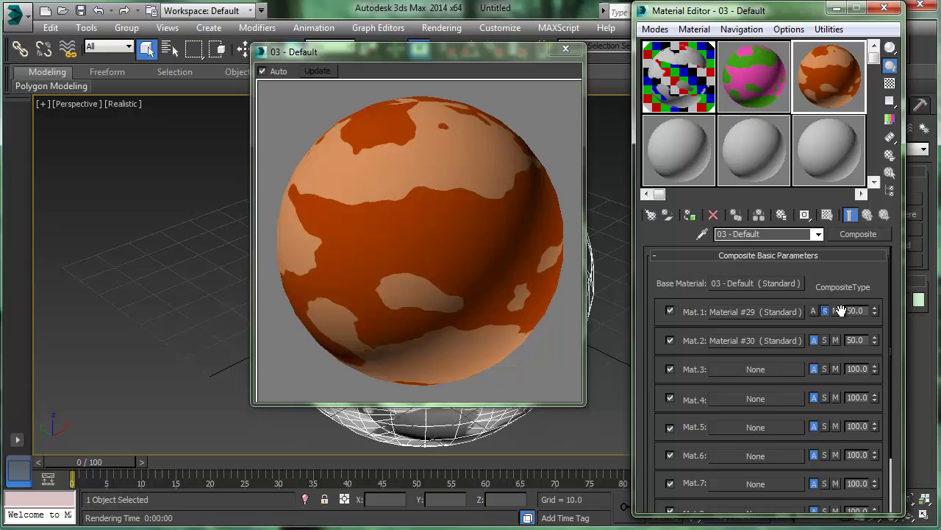
click(844, 315)
click(824, 340)
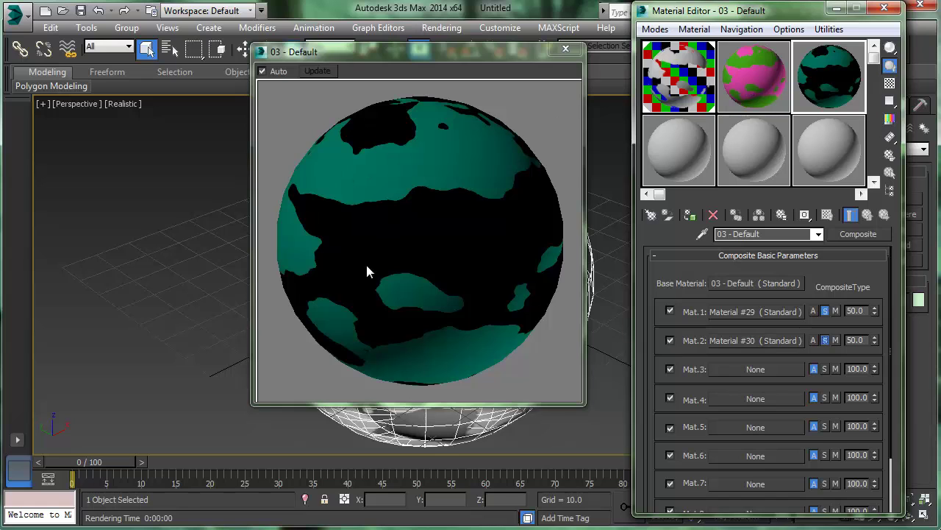
click(566, 49)
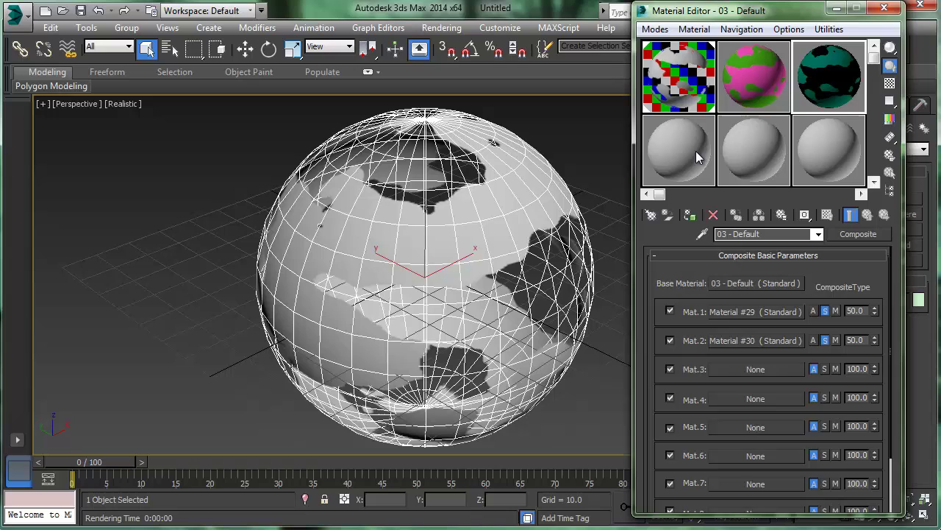
Select the empty 07 - Default slot, leave its Standard type unchanged, and close the Material Editor
click(736, 169)
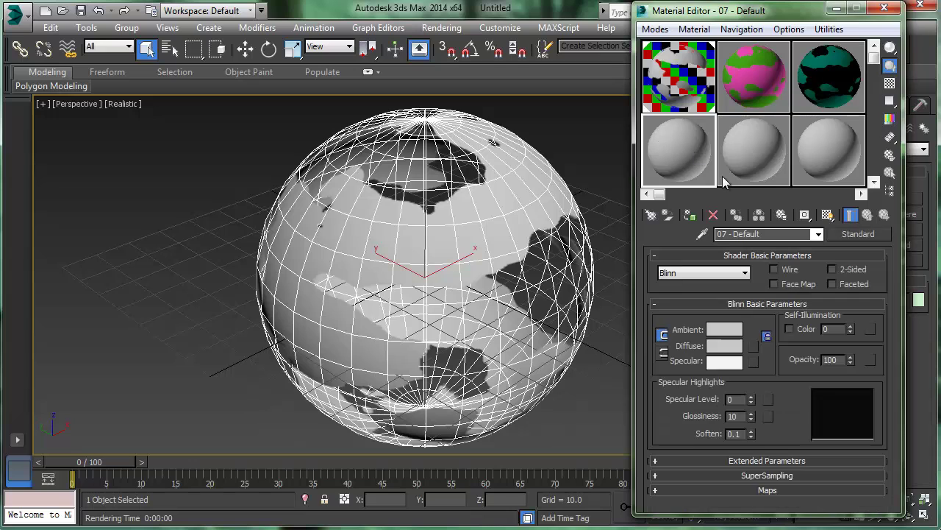
click(855, 234)
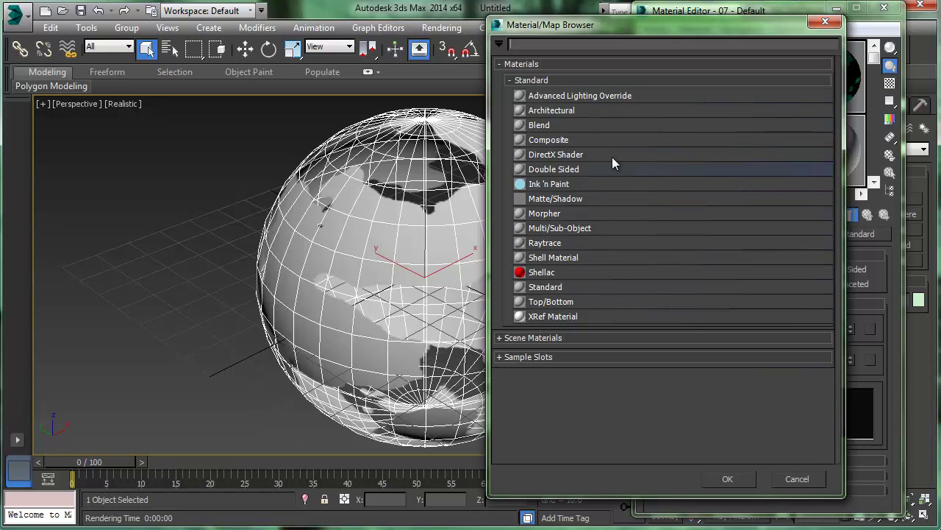
click(825, 22)
click(884, 8)
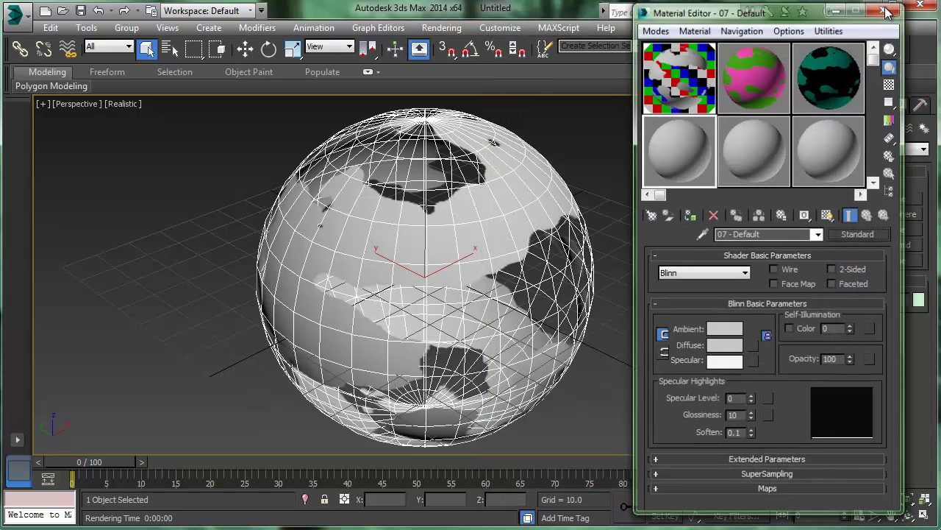